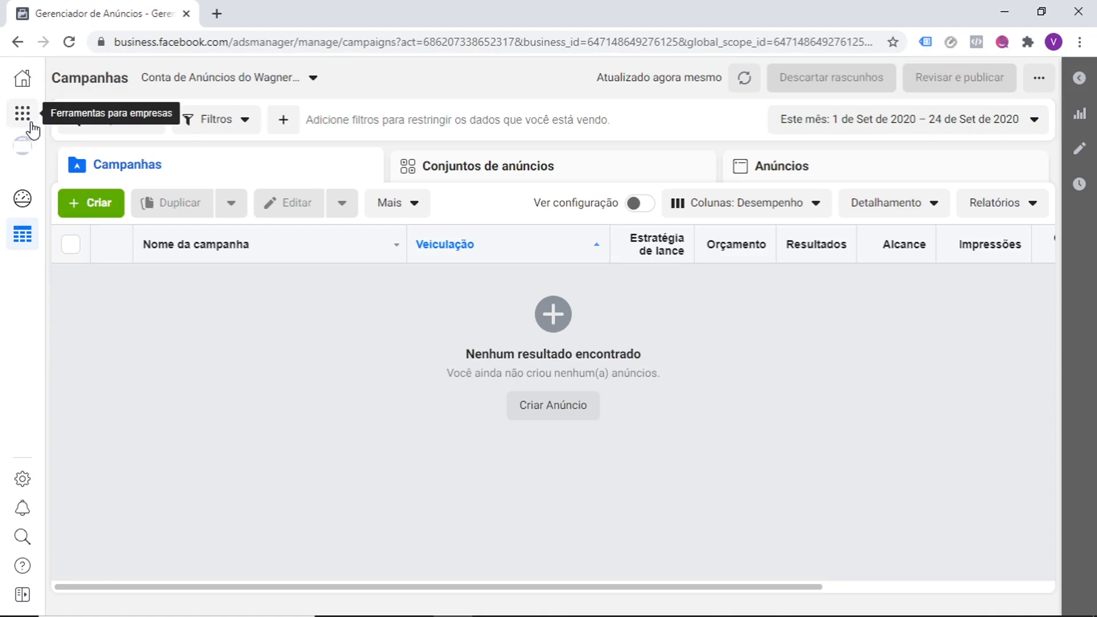
Open the Públicos page from the business tools and start creating a custom audience
left_click(28, 122)
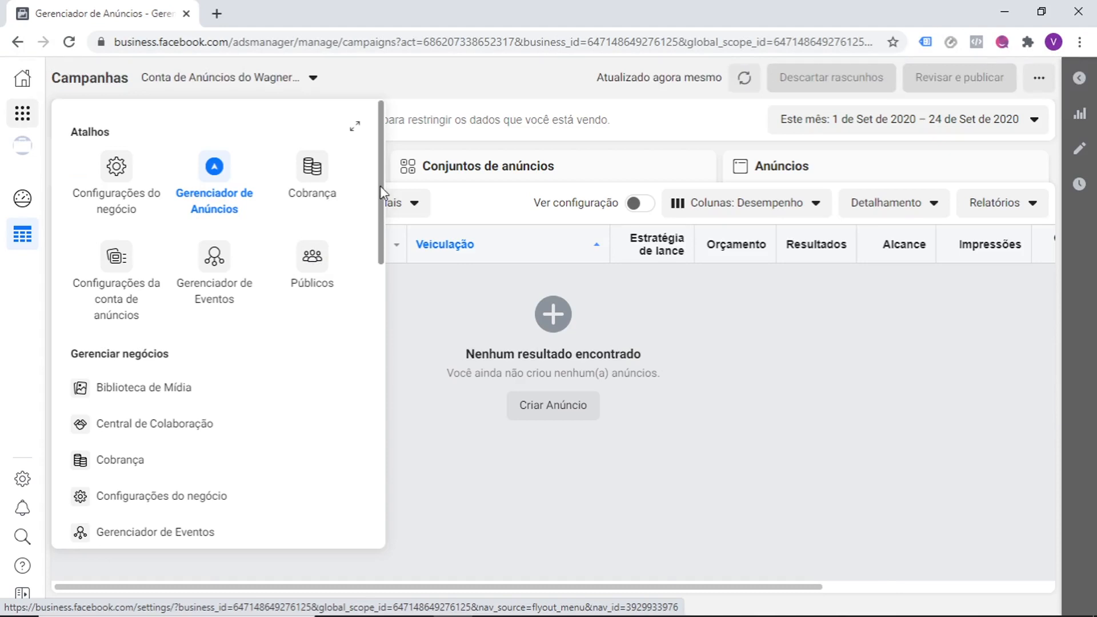
mouse_move(379, 186)
left_mouse_down()
mouse_move(379, 360)
mouse_move(379, 189)
left_mouse_up()
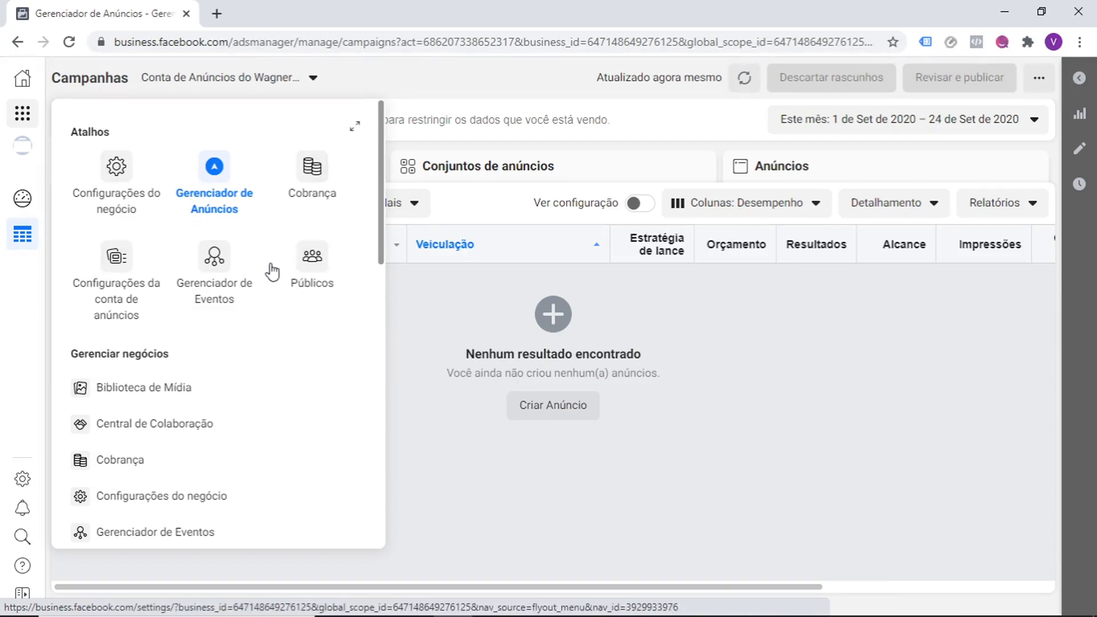
left_click(311, 273)
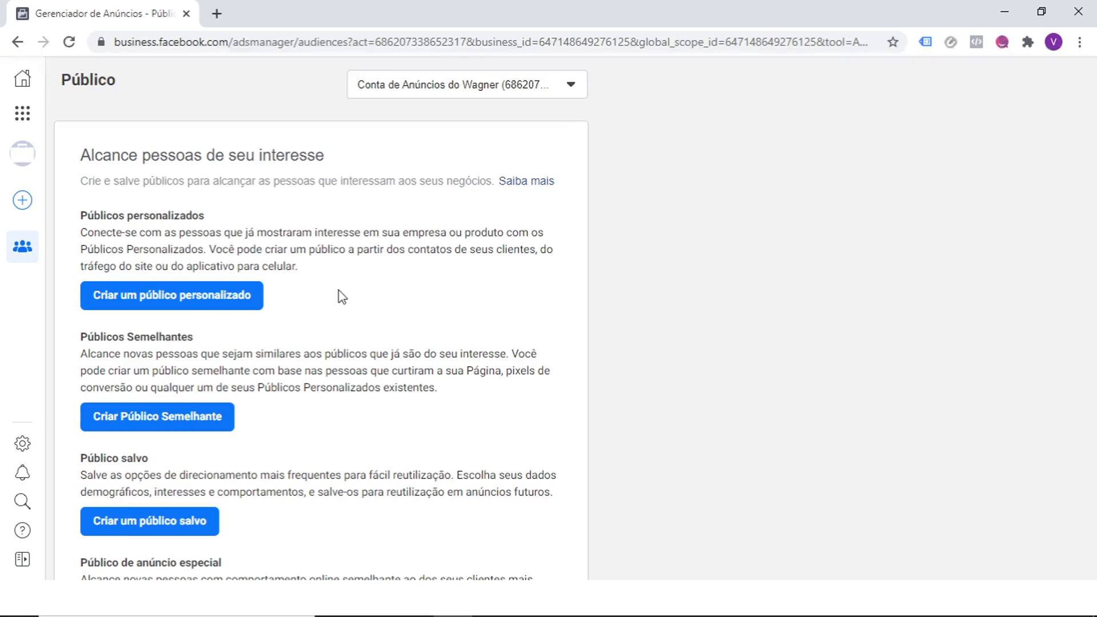
left_click(220, 306)
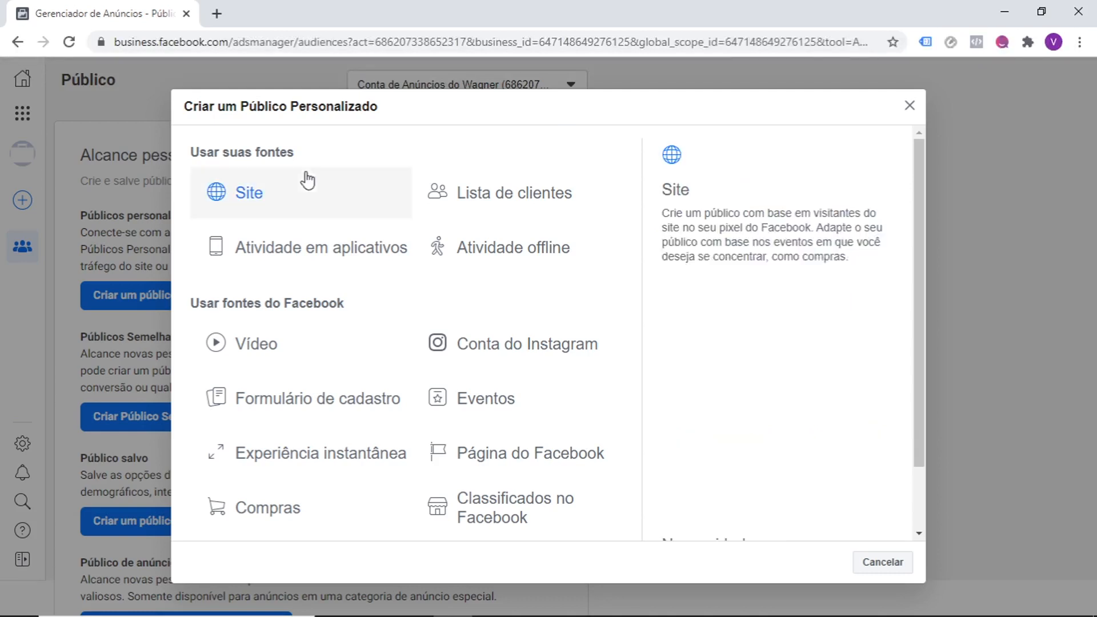
left_click(274, 201)
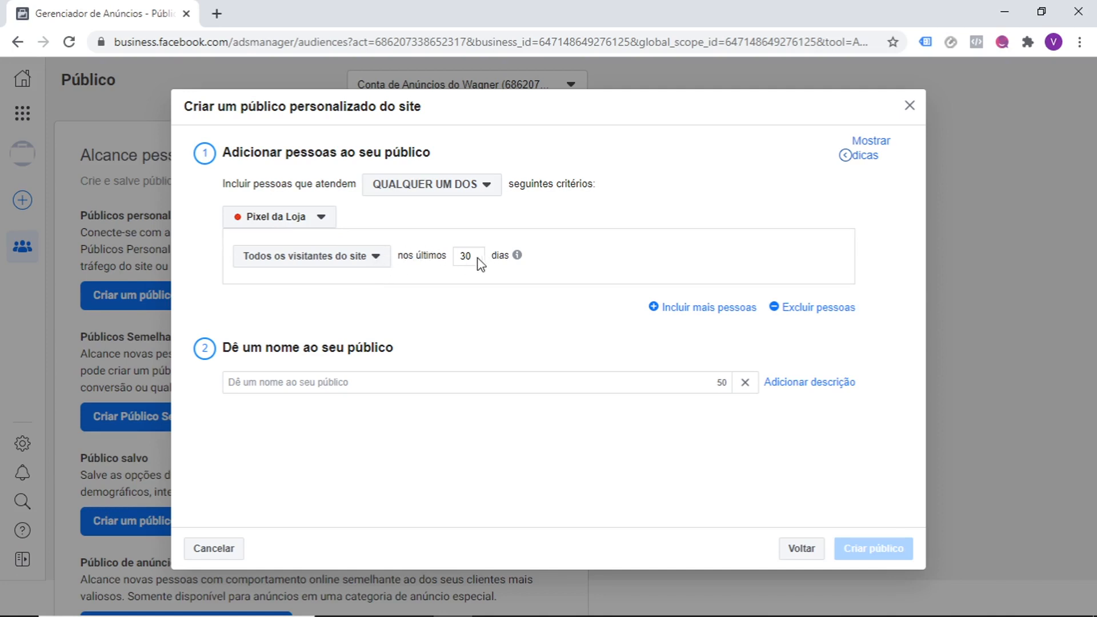
left_click_drag(478, 258, 445, 257)
type("1")
left_click(374, 258)
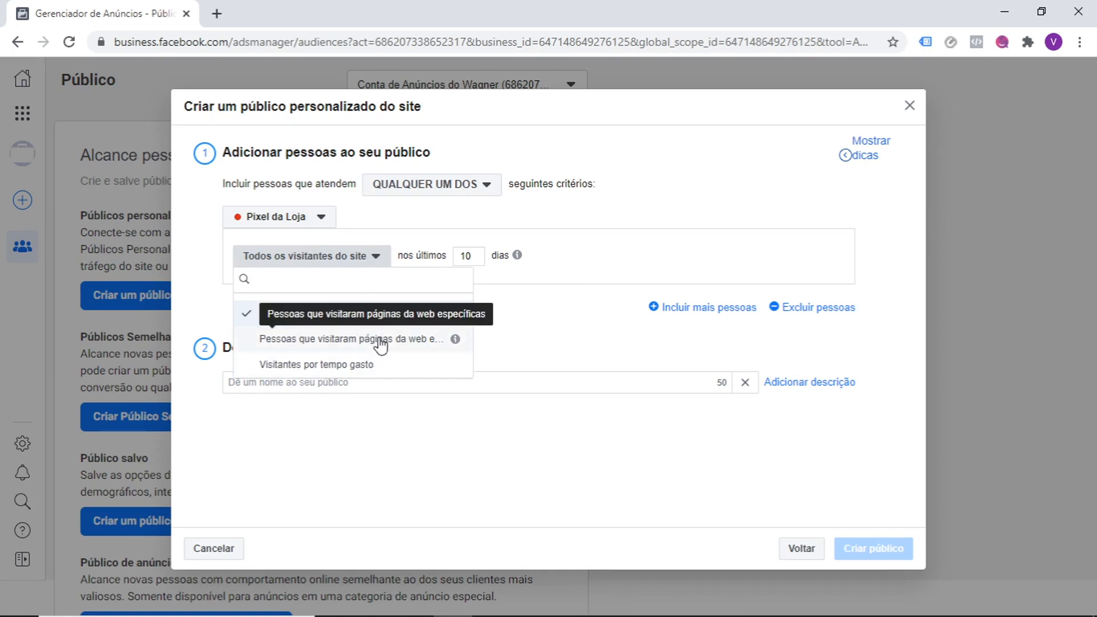
left_click(517, 338)
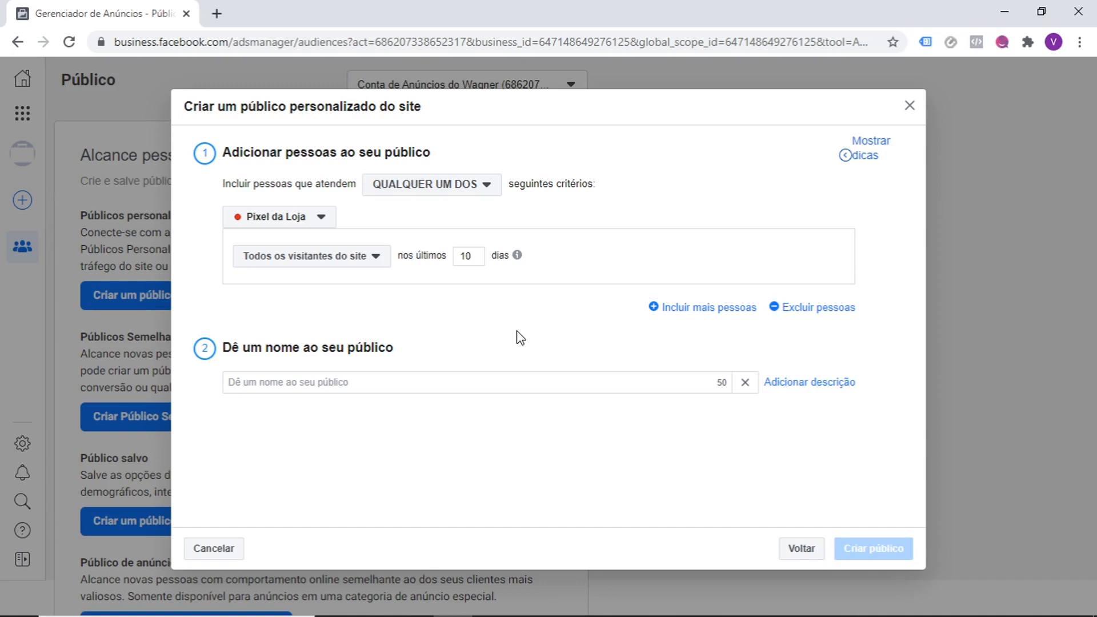
left_click(799, 550)
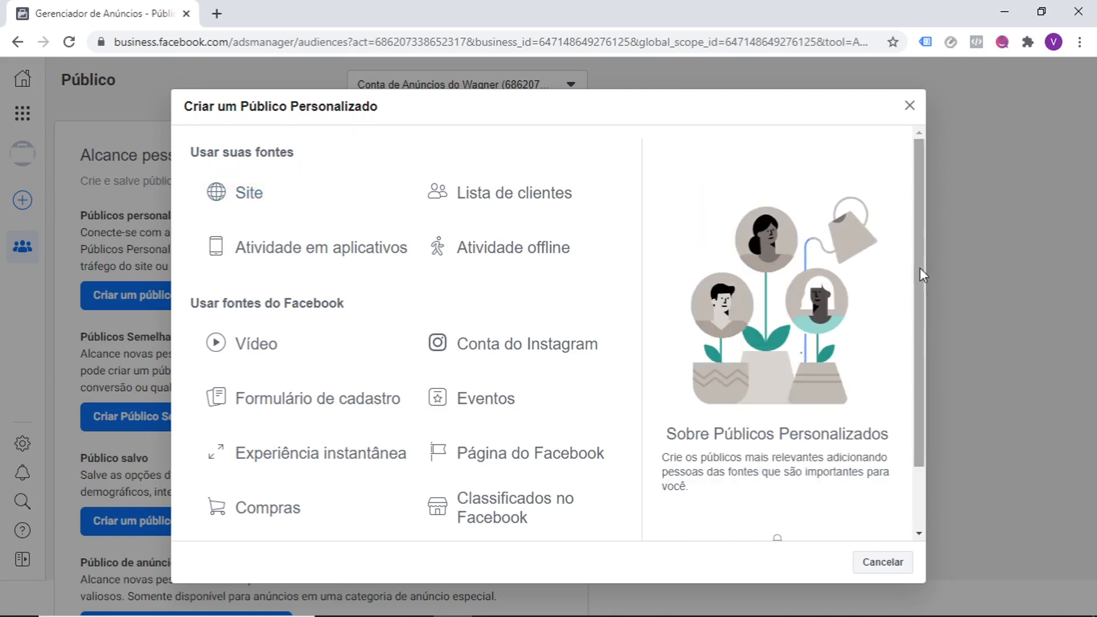
Use the Facebook Page as the audience source, keeping everyone who engaged with the Page in the last 365 days
mouse_move(923, 266)
left_mouse_down()
mouse_move(922, 340)
mouse_move(917, 255)
left_mouse_up()
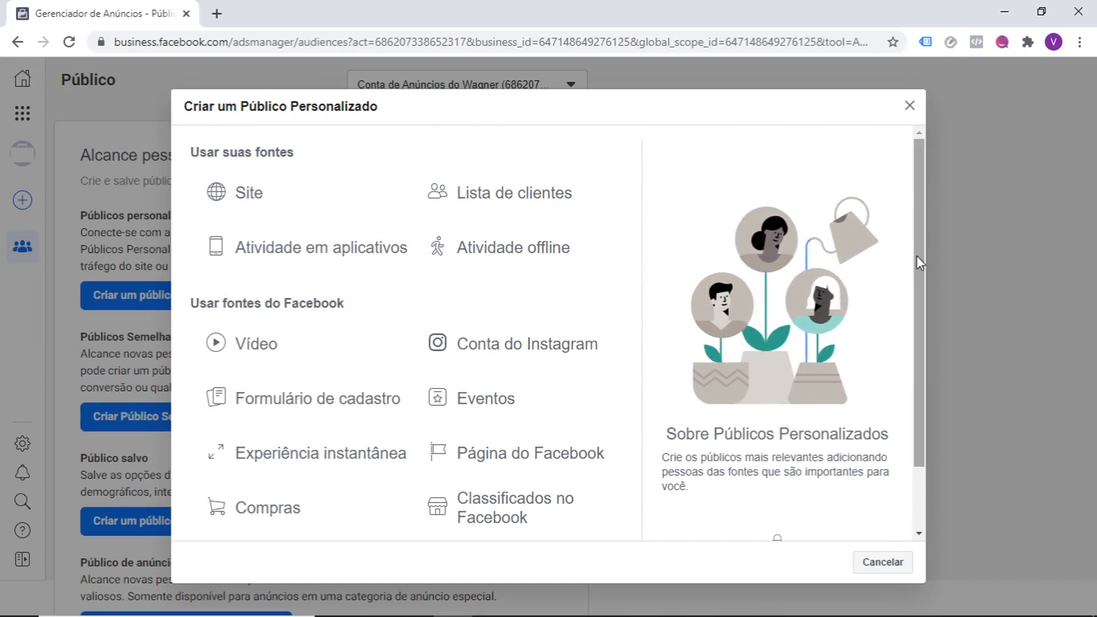
left_click(546, 452)
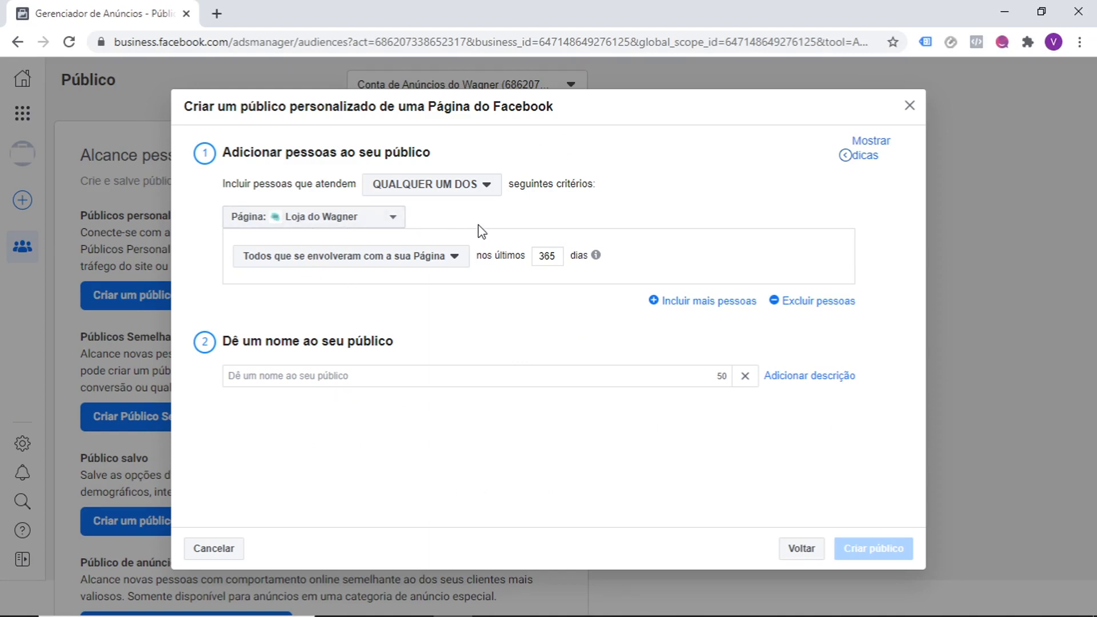
left_click(463, 260)
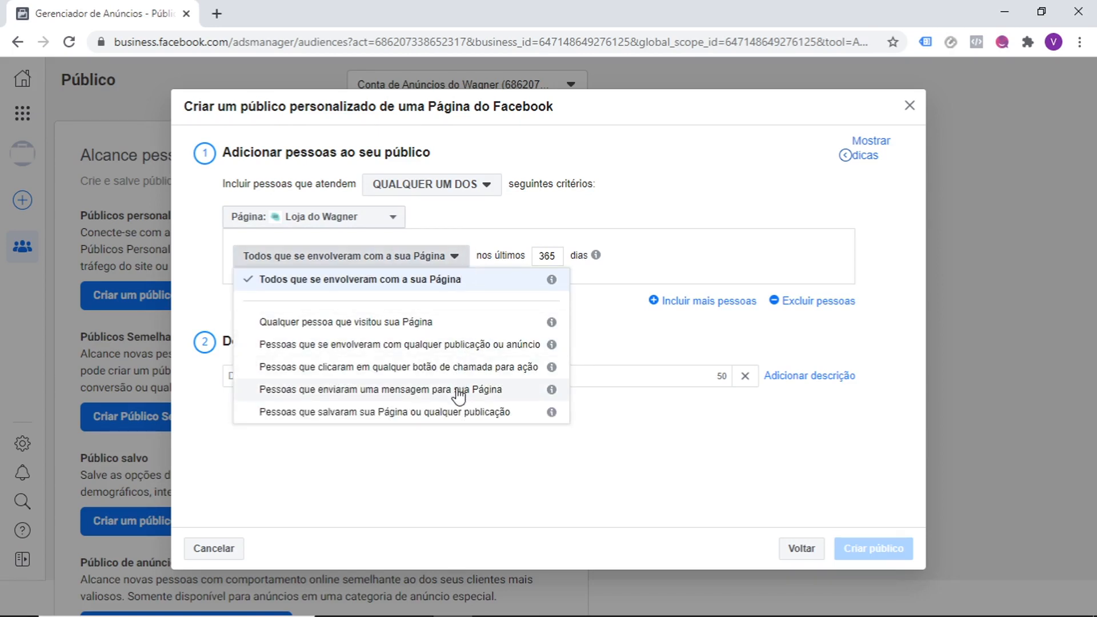
left_click(634, 266)
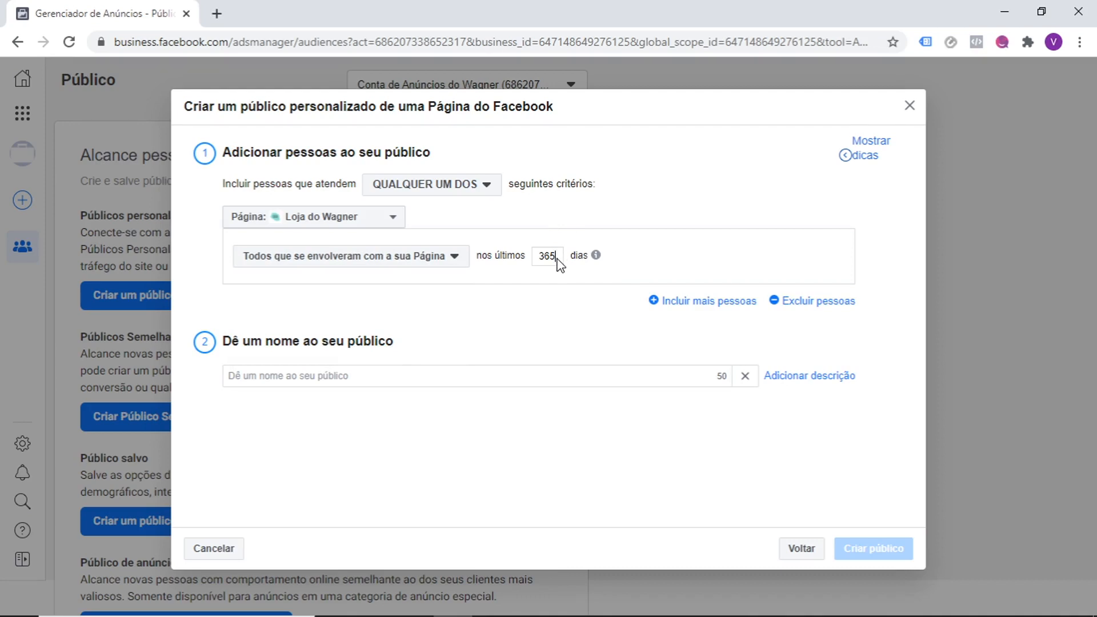
Name the Page engagement audience "Público Facebook _365 Dias" and create it
left_click(526, 375)
type("P")
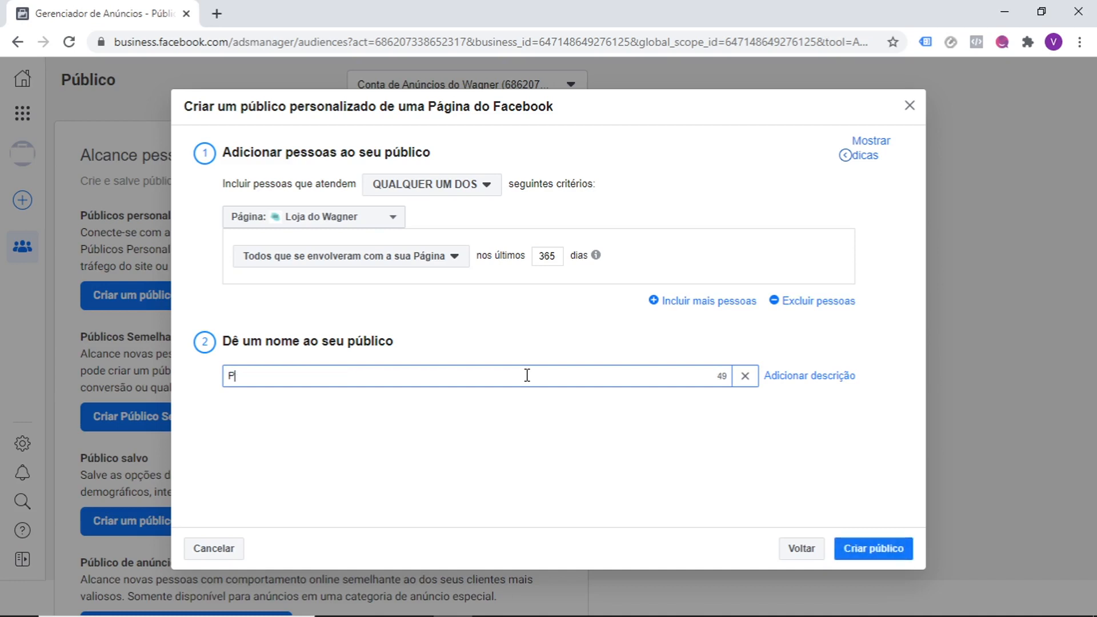
type("úblico Facebook _3")
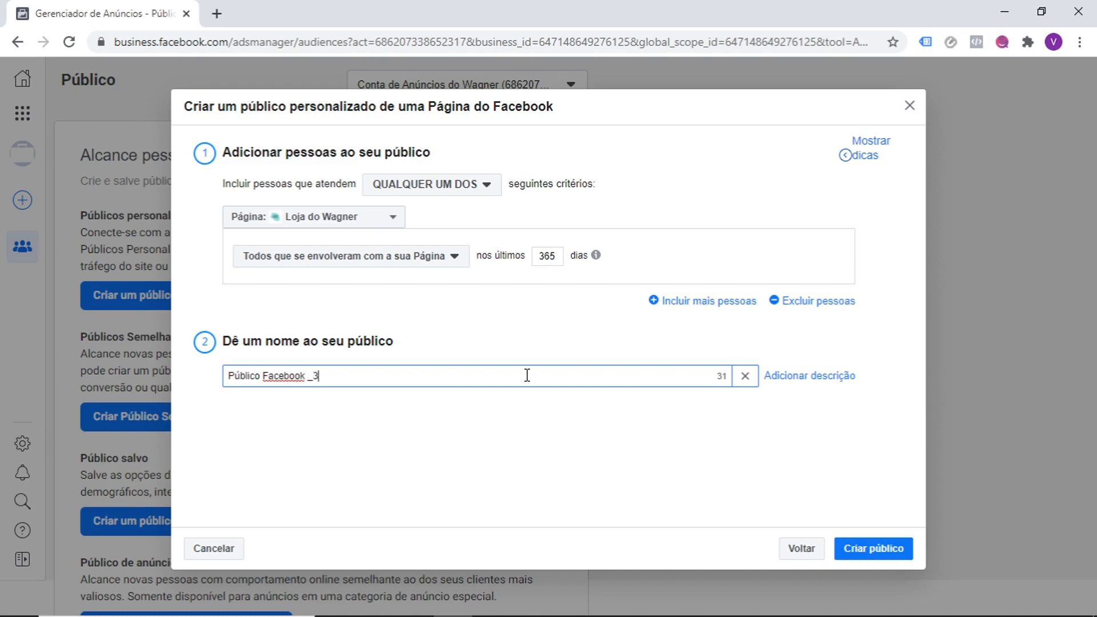
type("65")
type("dIAS")
type("as")
left_click(866, 544)
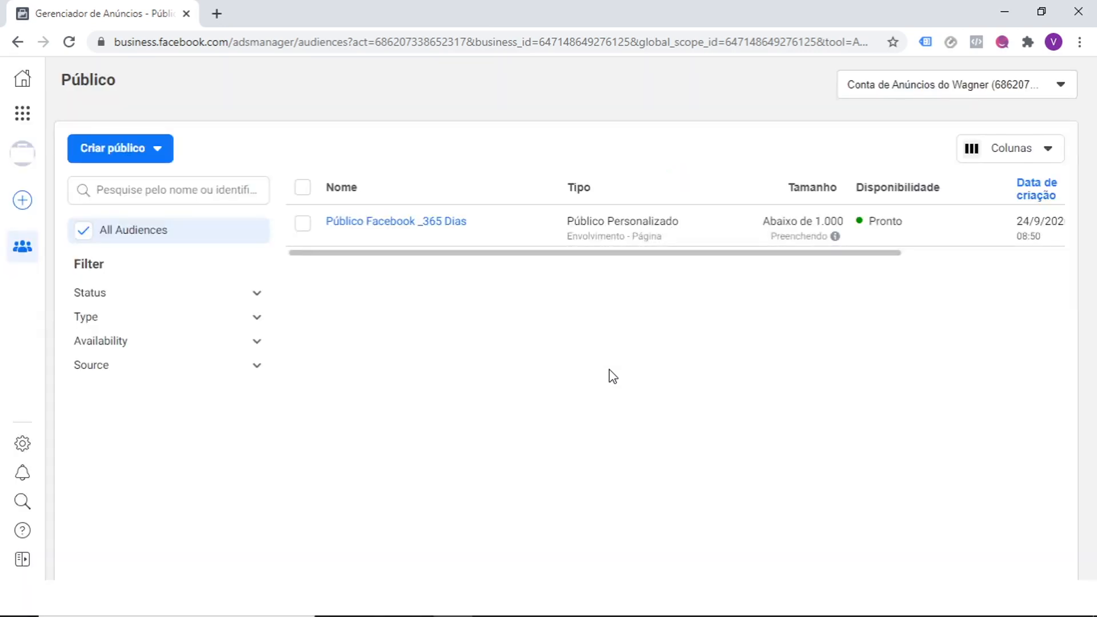
Check the size and filling status of the Público Facebook _365 Dias audience in the list
mouse_move(836, 238)
left_click_drag(765, 220, 846, 222)
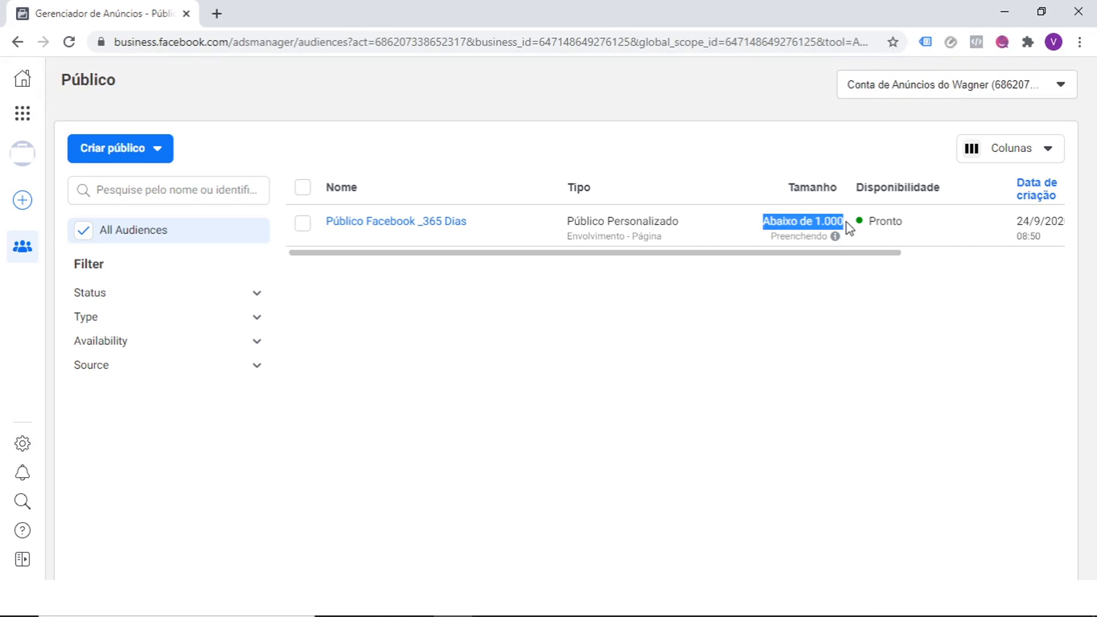
left_click(849, 229)
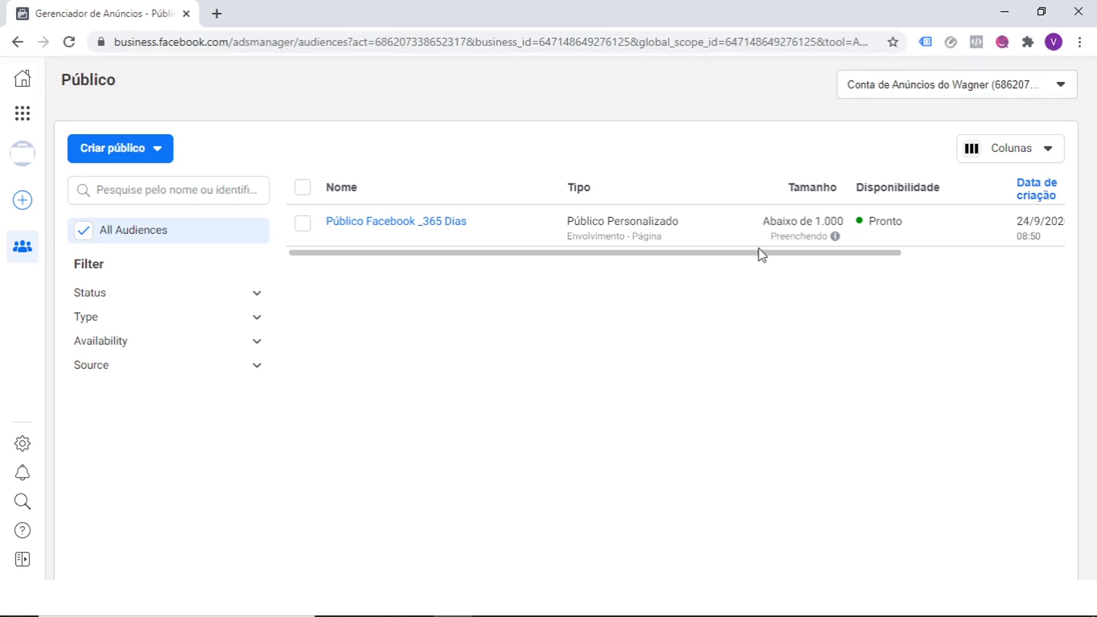
left_click_drag(685, 262, 595, 264)
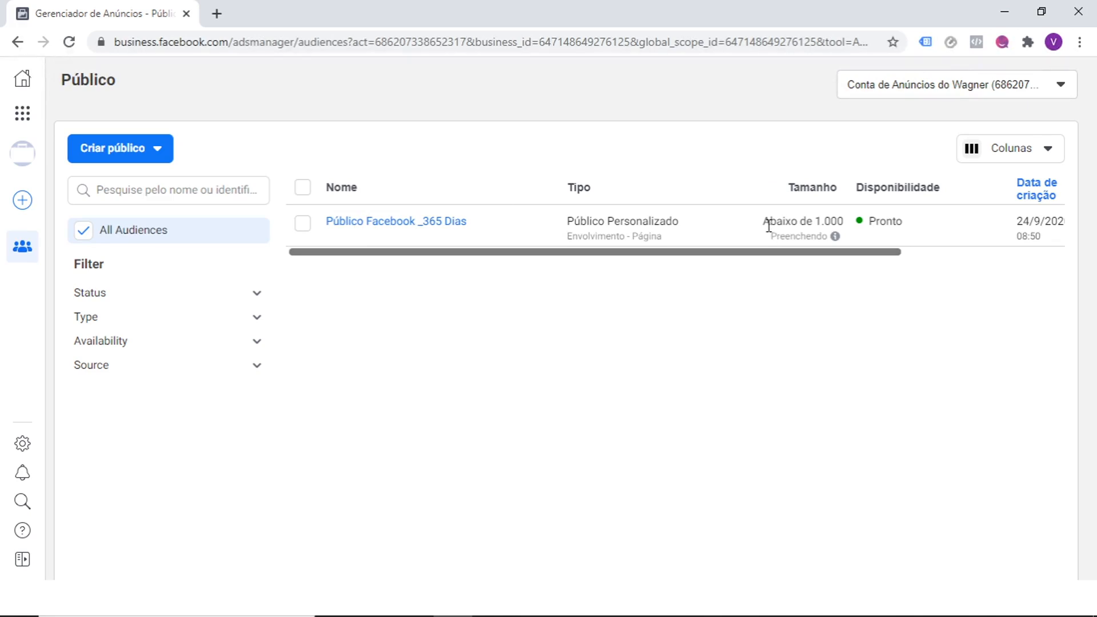
left_click_drag(768, 226, 844, 243)
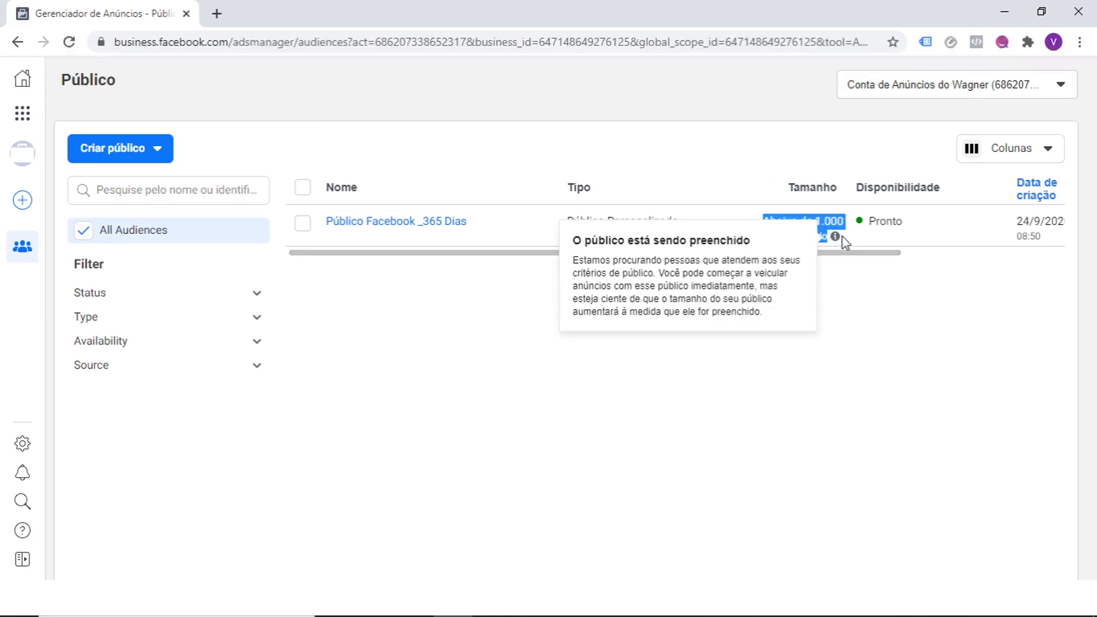
left_click(693, 186)
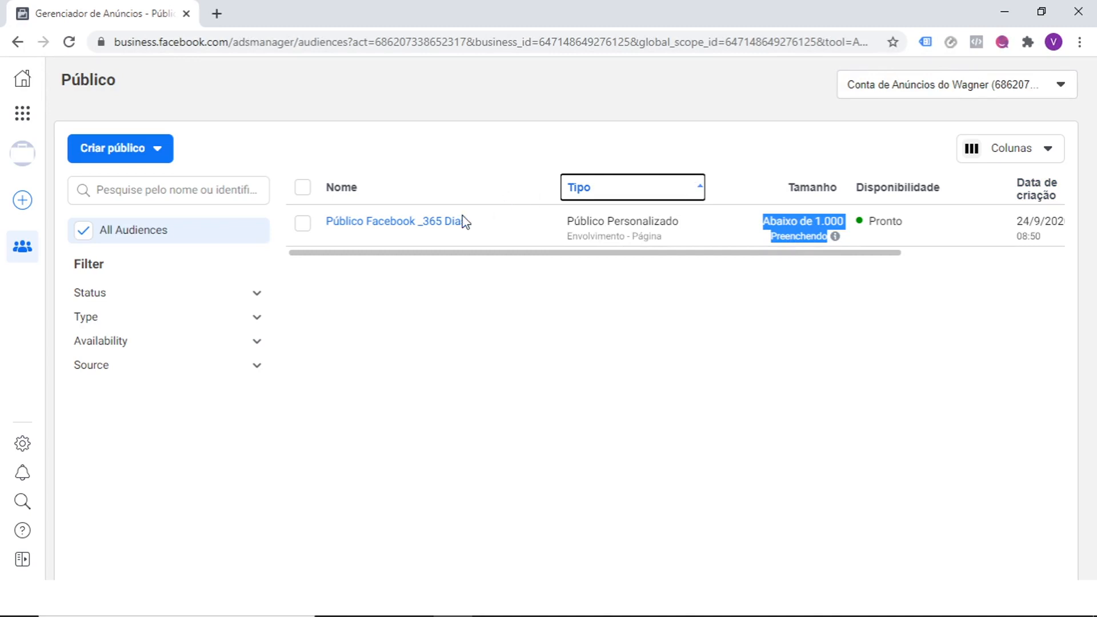
left_click(464, 317)
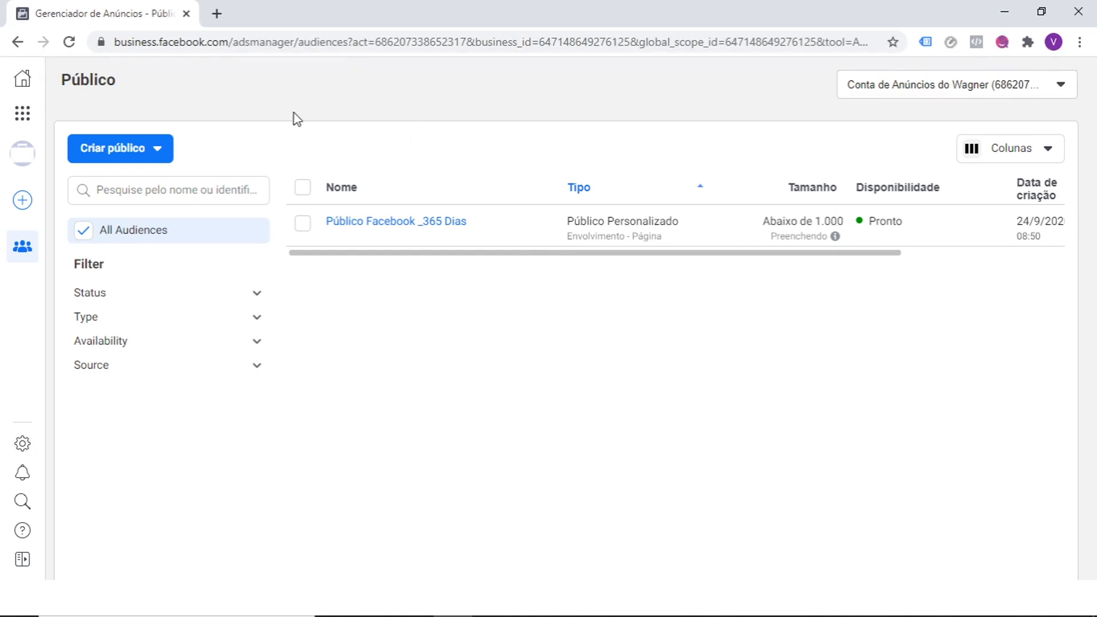
left_click(158, 152)
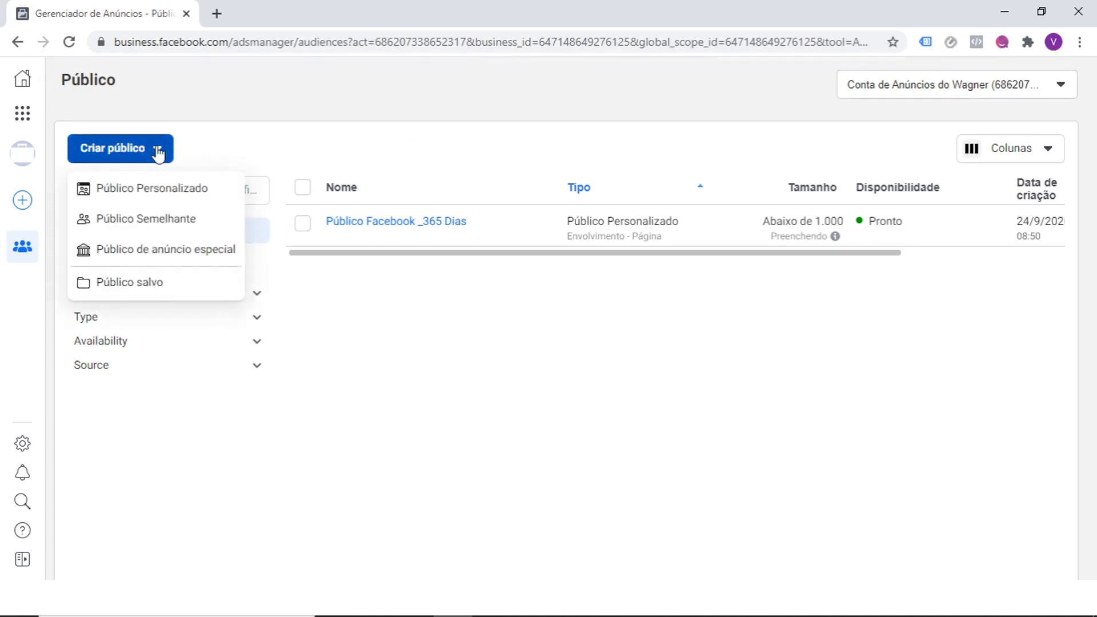
mouse_move(176, 222)
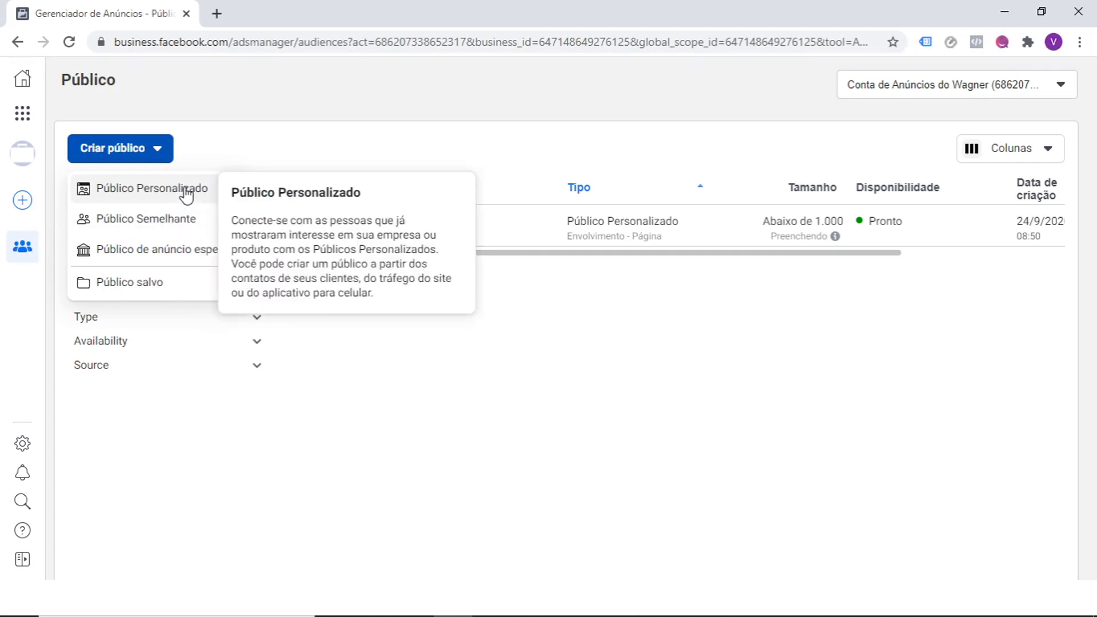
left_click(179, 219)
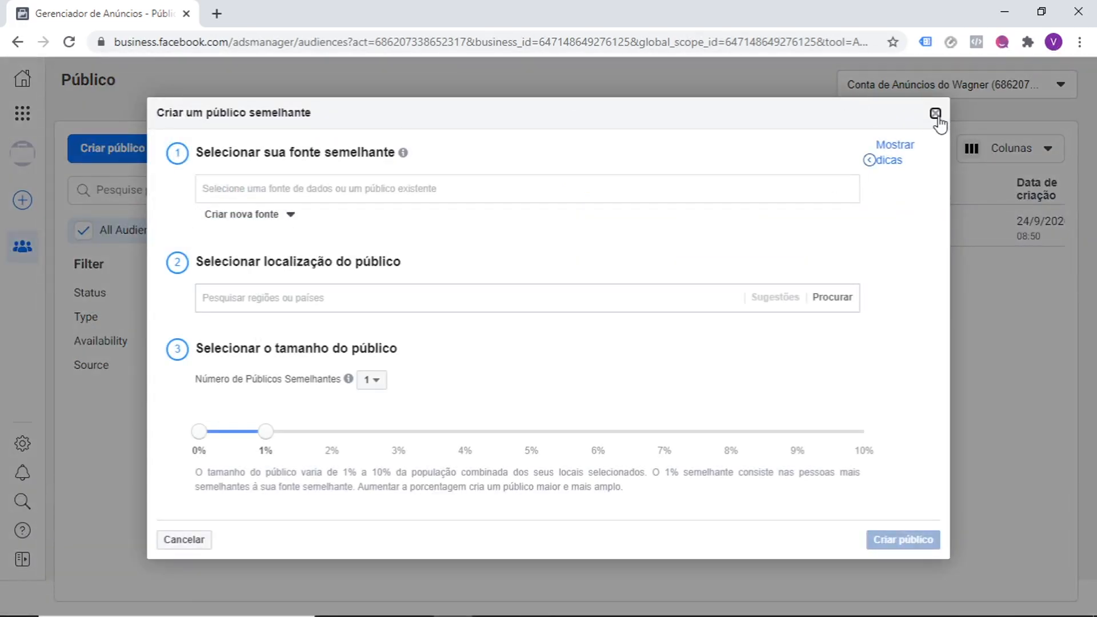
left_click(936, 115)
Start a lookalike audience with the custom audience Público Facebook _365 Dias as its source
left_click(155, 156)
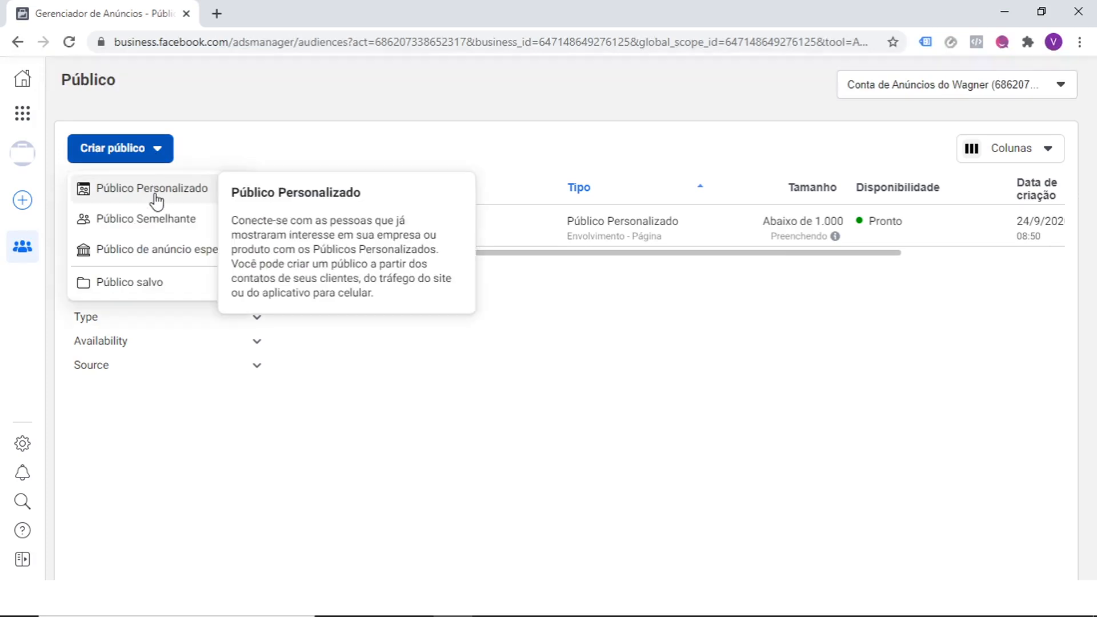
left_click(179, 225)
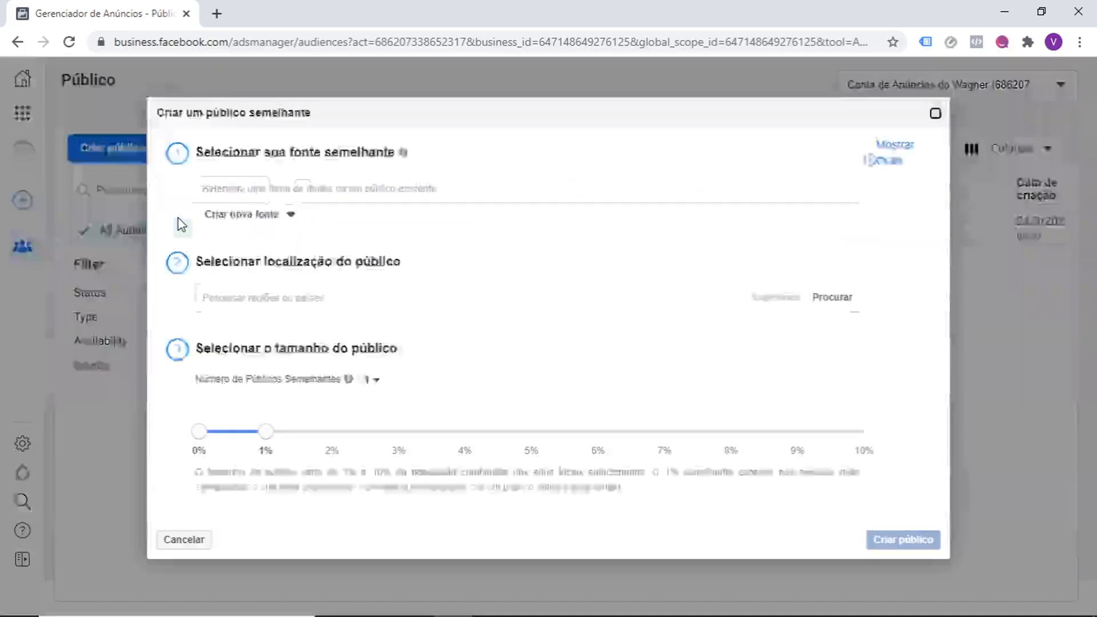
left_click(402, 189)
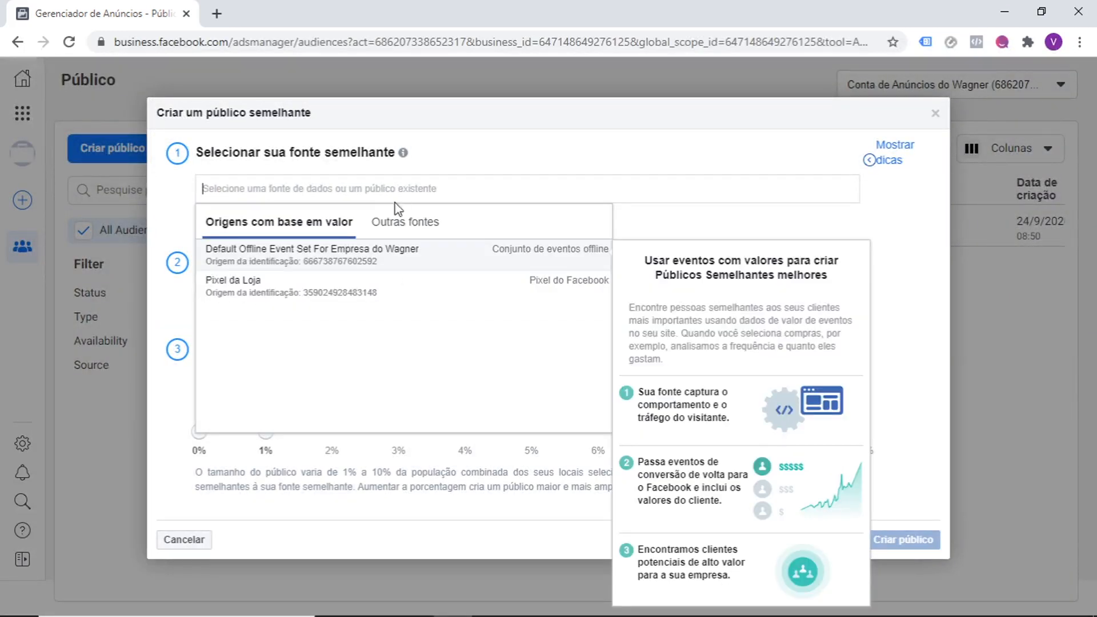
left_click(384, 225)
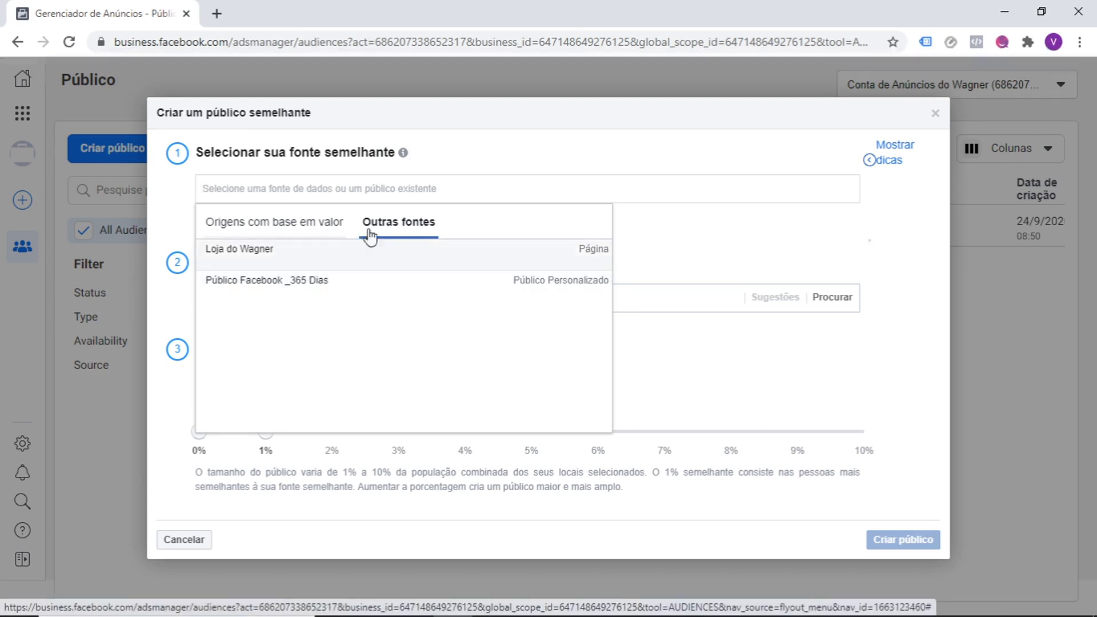
left_click(379, 282)
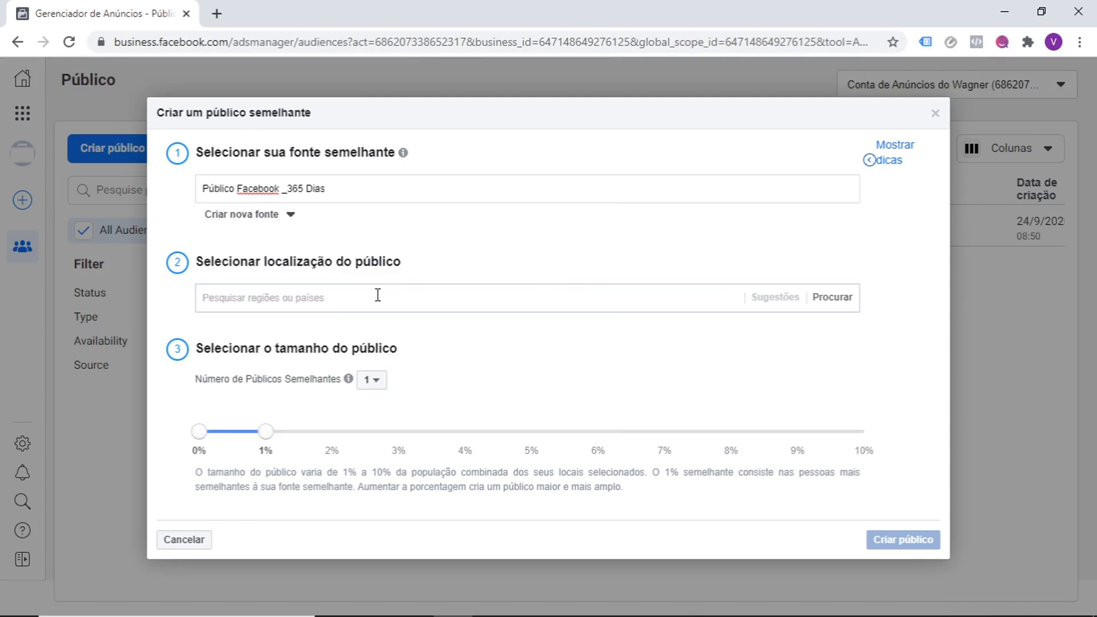
Set the lookalike audience's location to Brasil
left_click(378, 295)
type("Brasil")
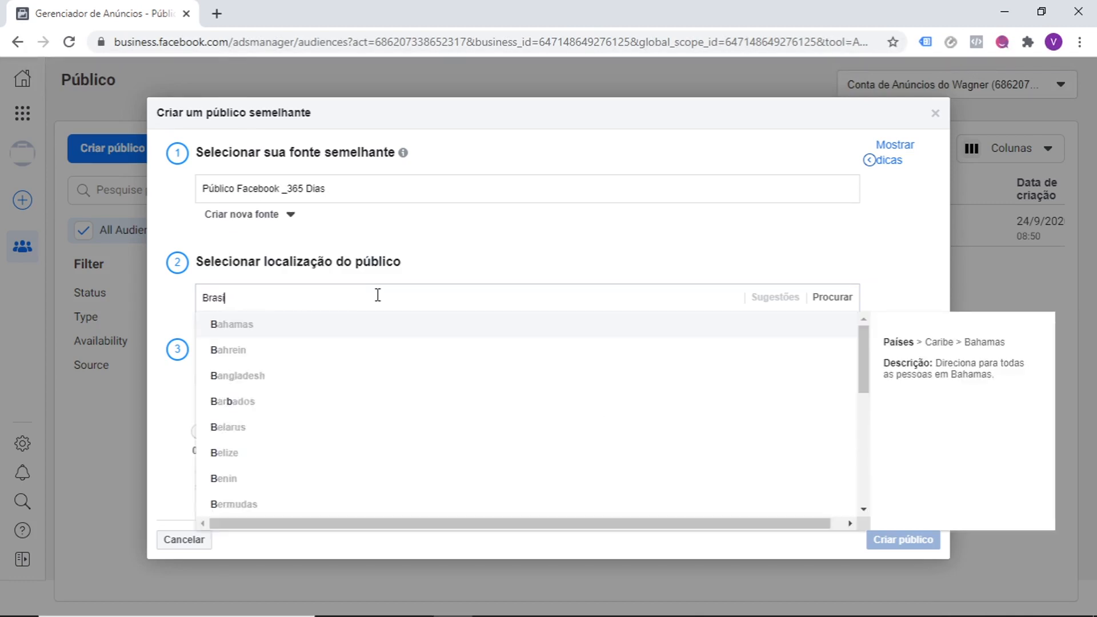
left_click(372, 324)
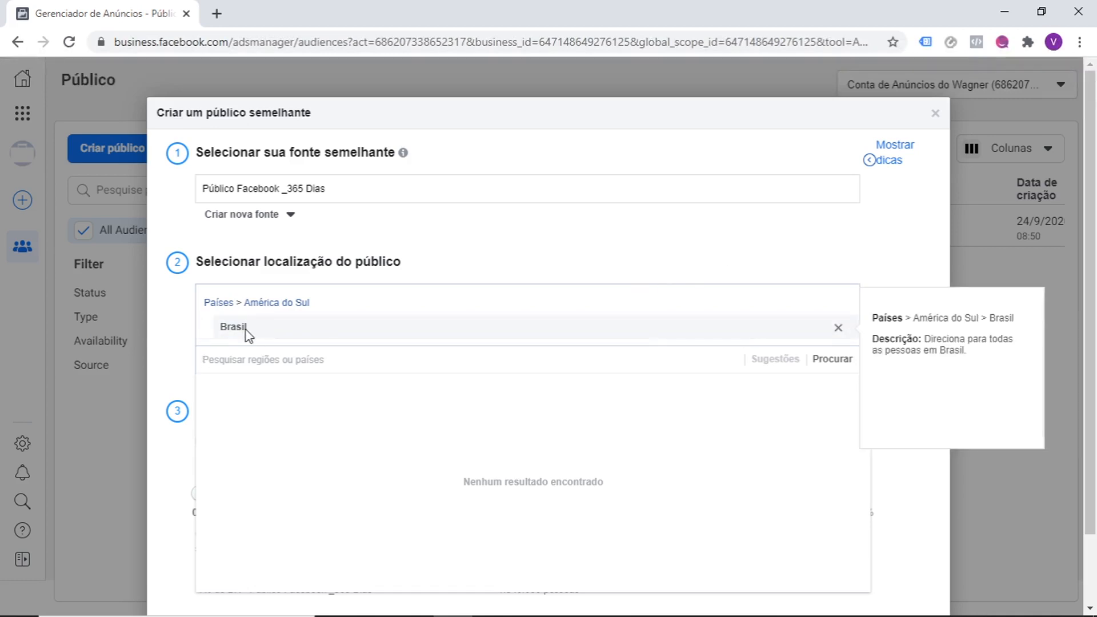
left_click(911, 260)
Keep the lookalike audience size at 1% and create the audience
left_click_drag(1094, 281, 1093, 354)
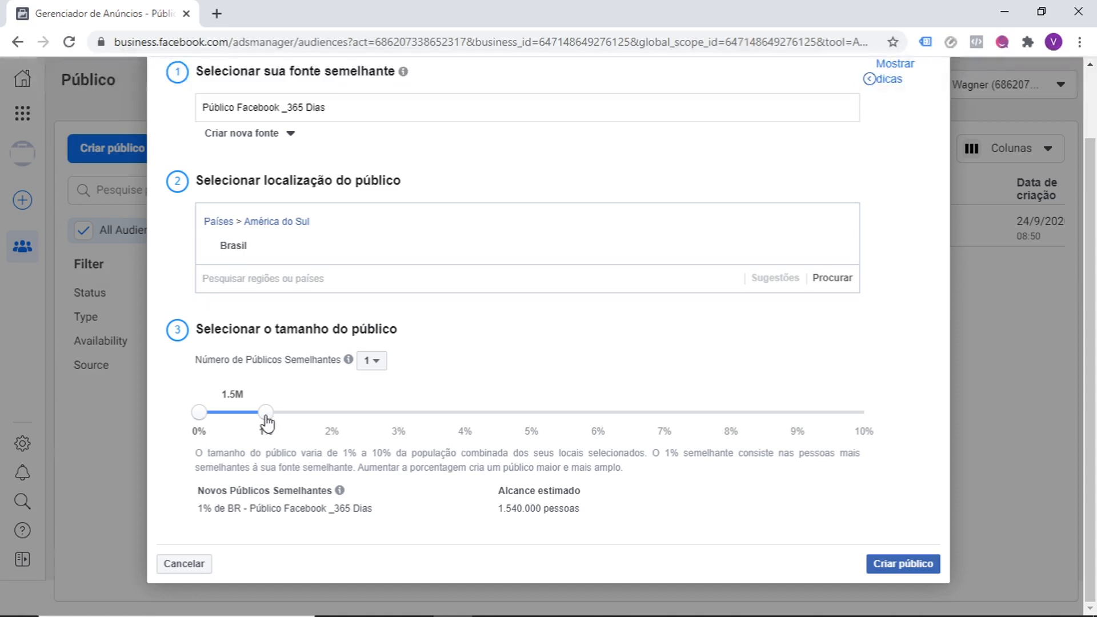
mouse_move(265, 421)
left_mouse_down()
mouse_move(870, 420)
mouse_move(273, 424)
mouse_move(430, 409)
mouse_move(279, 429)
left_mouse_up()
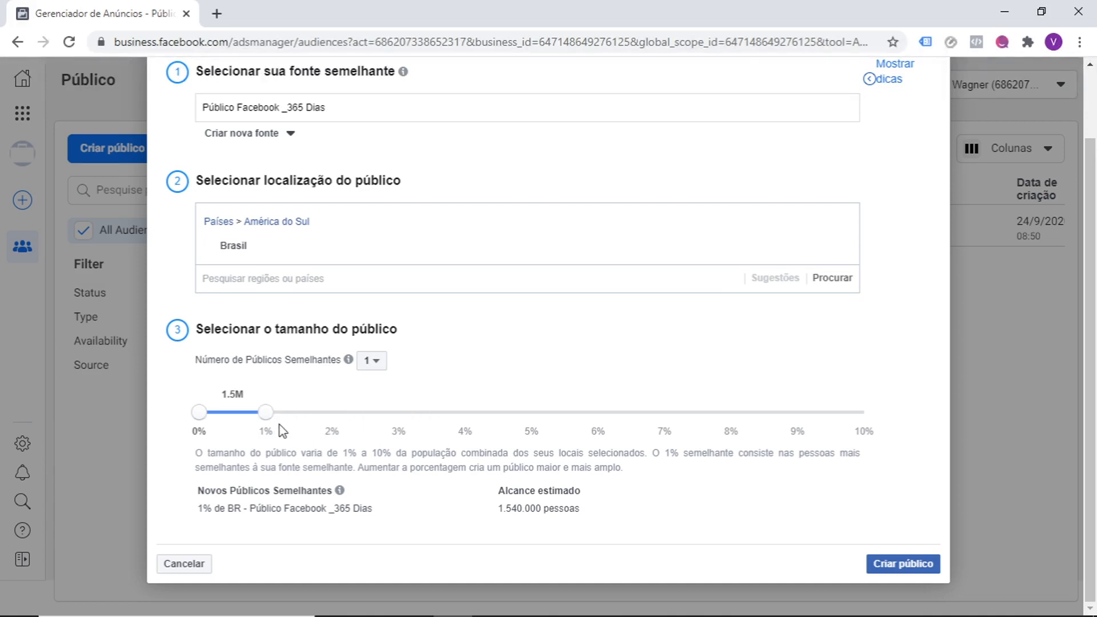
left_click(902, 564)
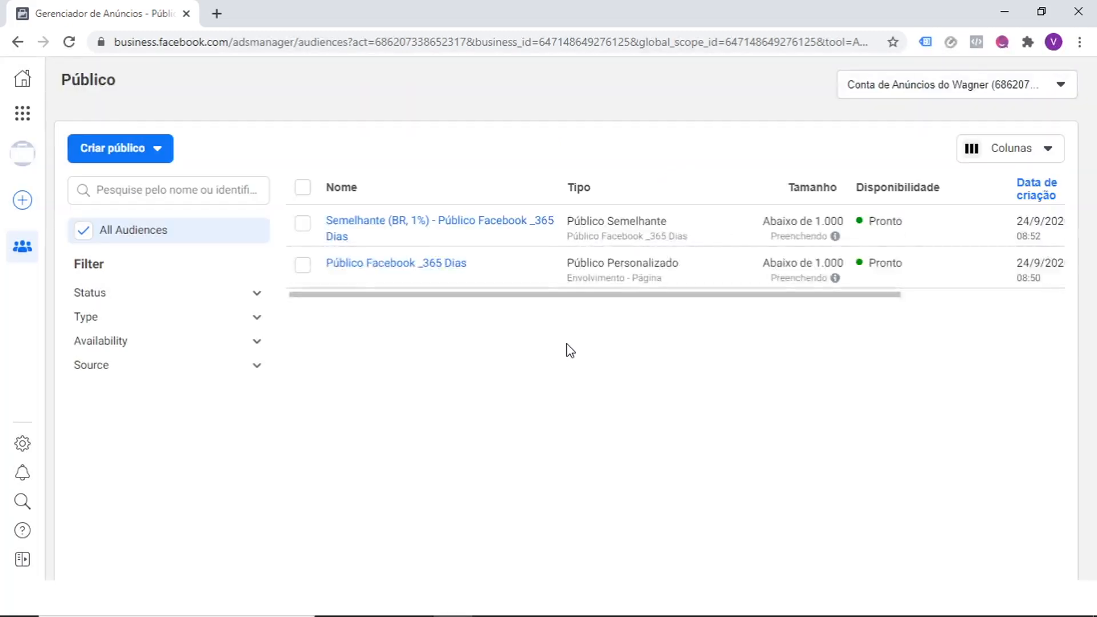
mouse_move(522, 231)
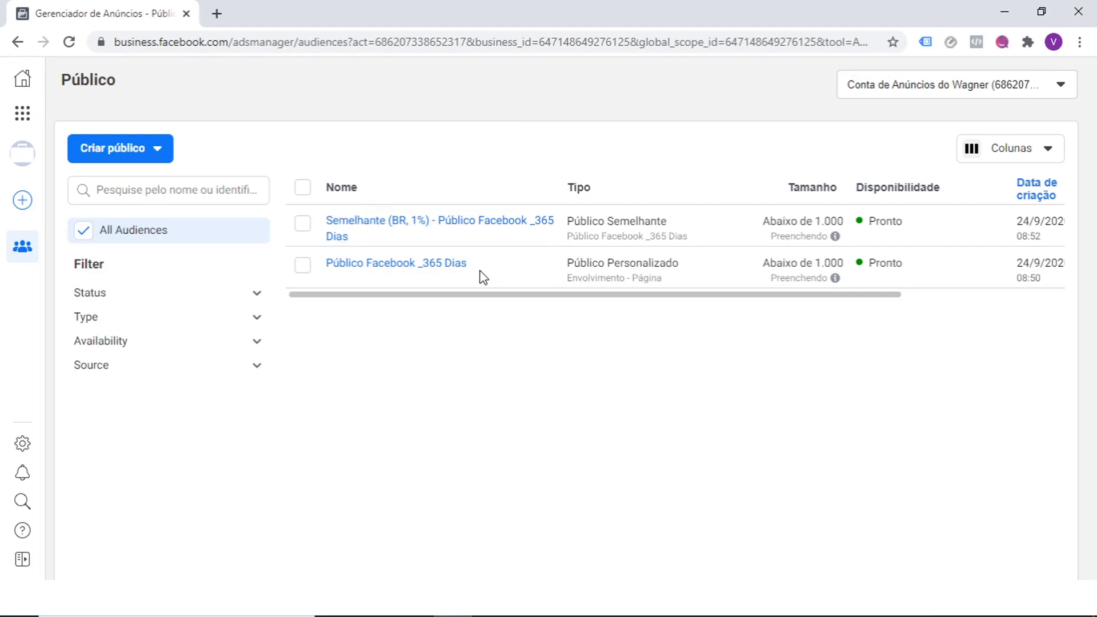
Start a new saved audience and name it Público Geral
mouse_move(463, 274)
left_click(163, 150)
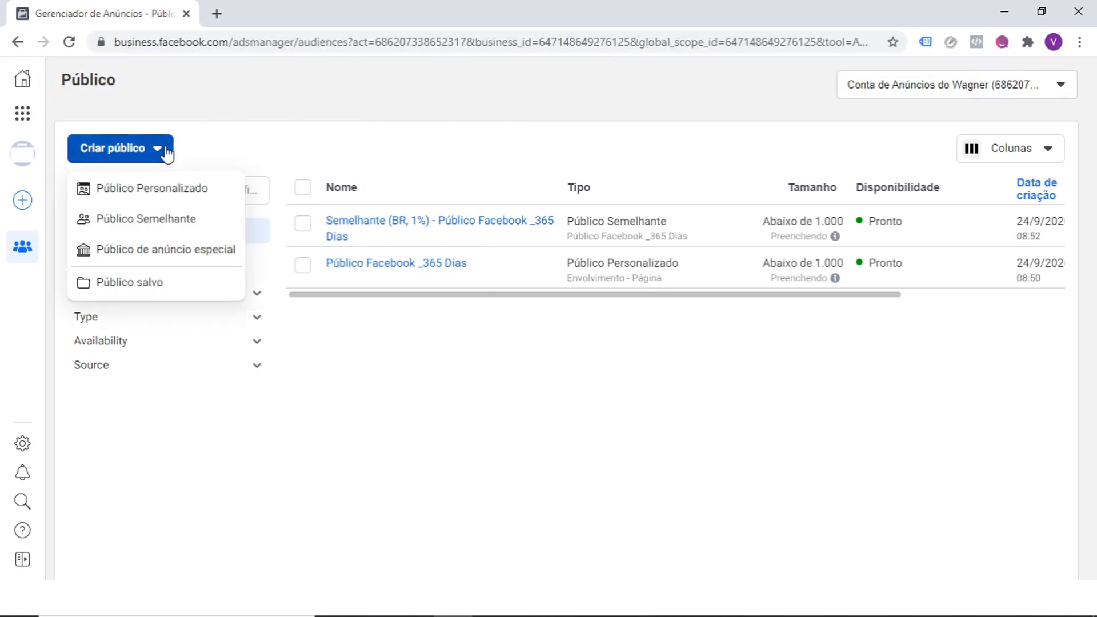
left_click(165, 282)
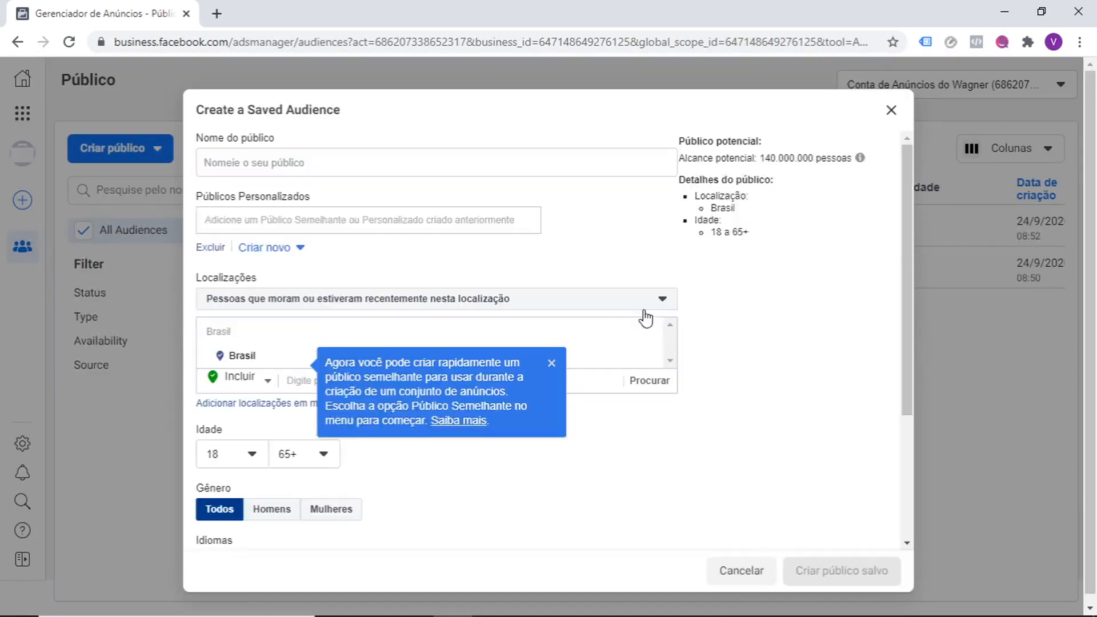
left_click(557, 363)
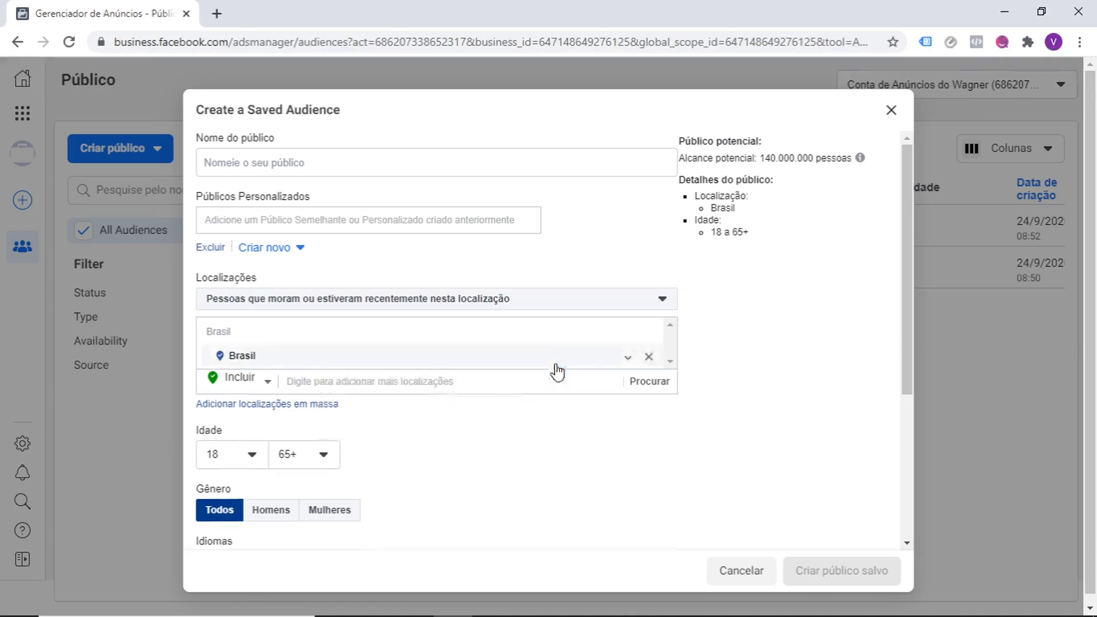
left_click(453, 163)
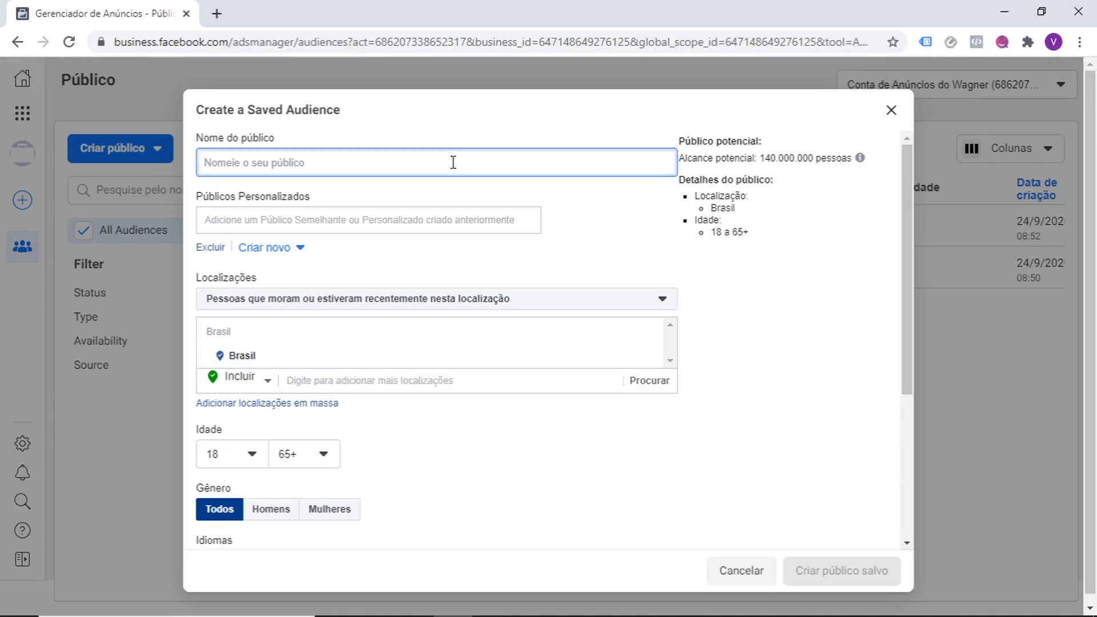
type("Pú")
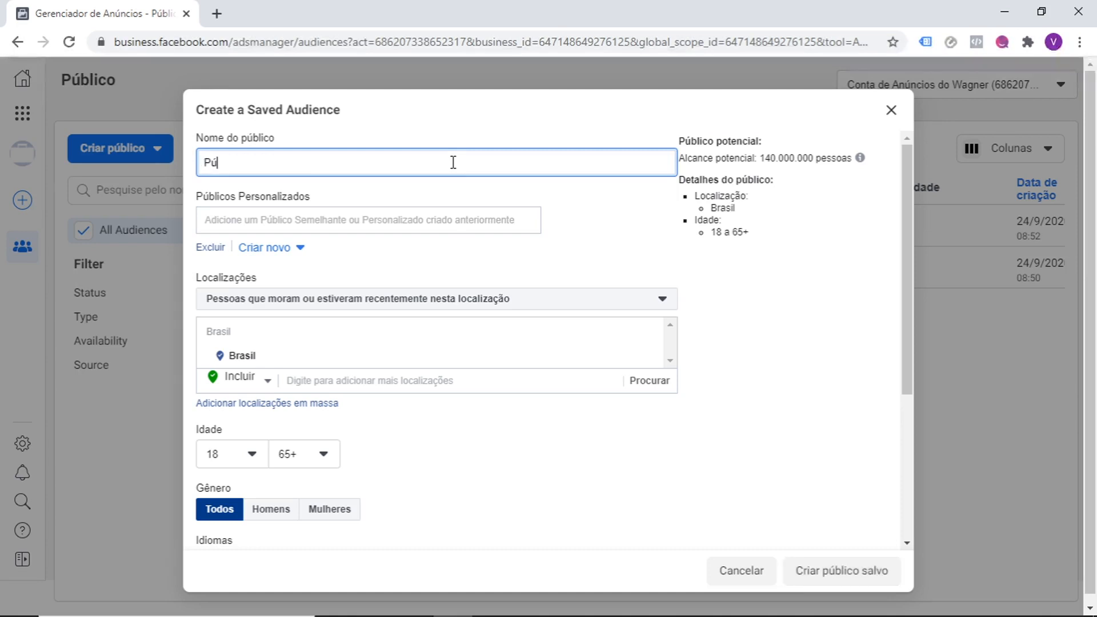
type("blico Geral")
left_click(584, 241)
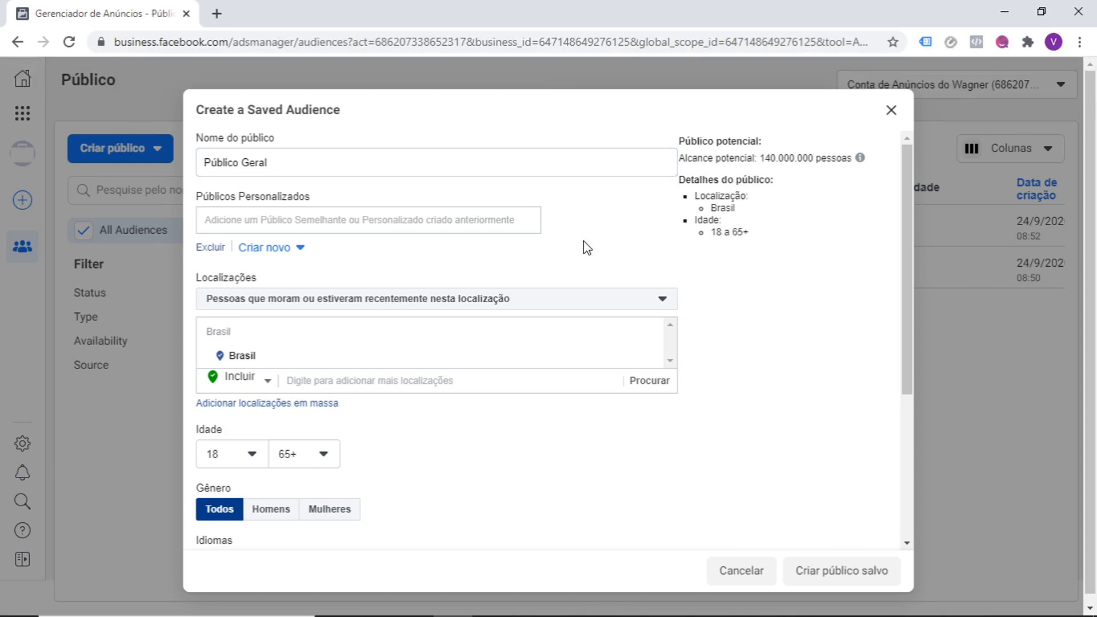
Add the interest Joias to the saved audience's detailed targeting
mouse_move(567, 367)
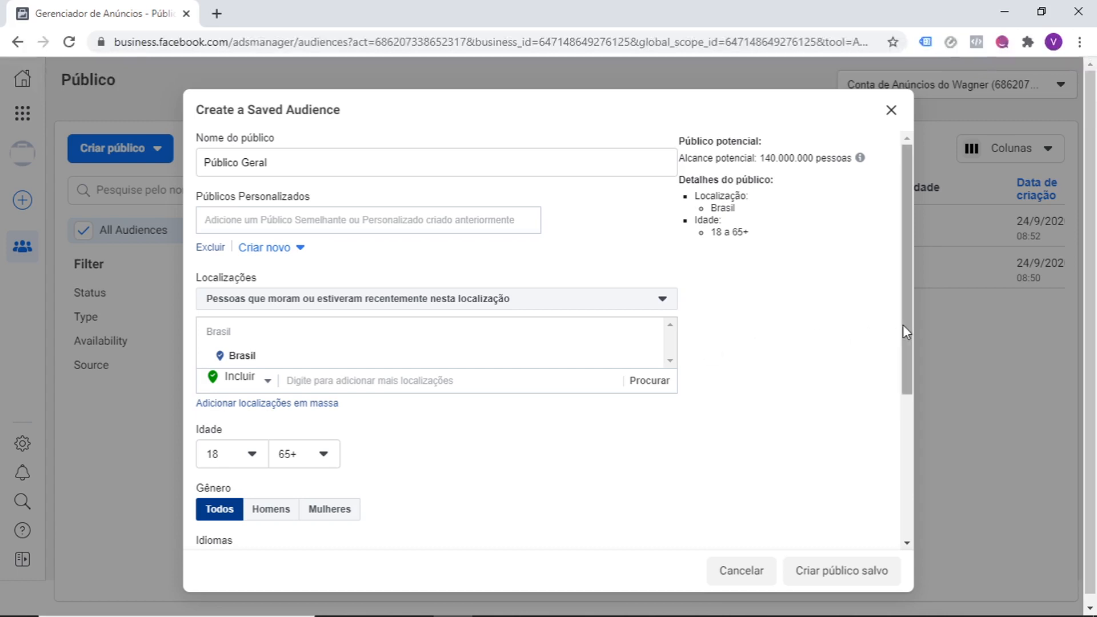
left_click_drag(903, 324, 897, 393)
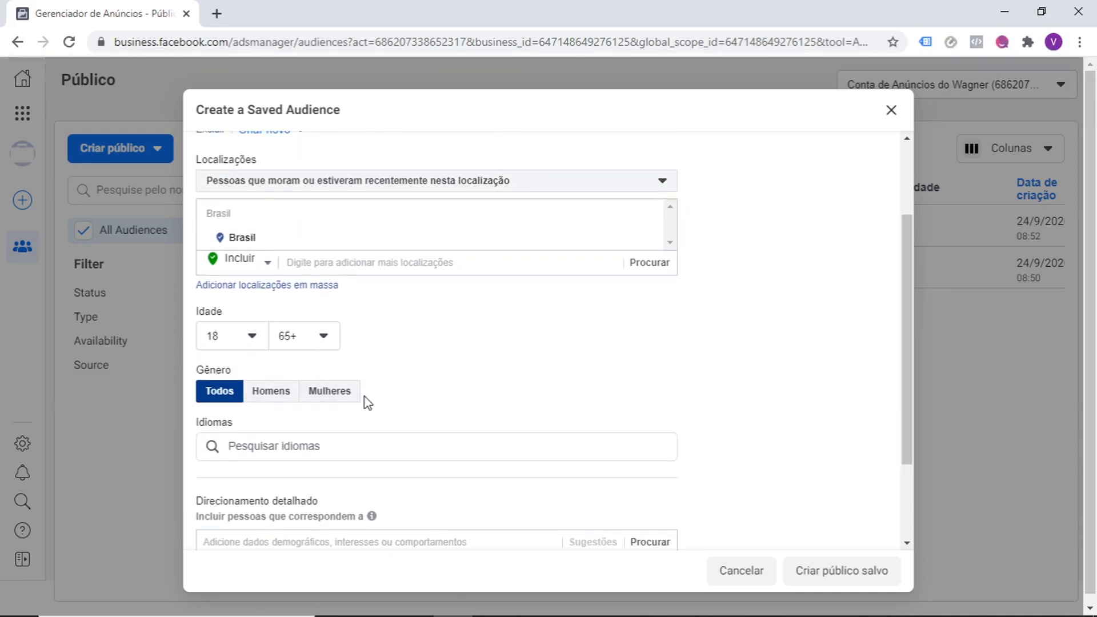
left_click_drag(906, 365, 902, 463)
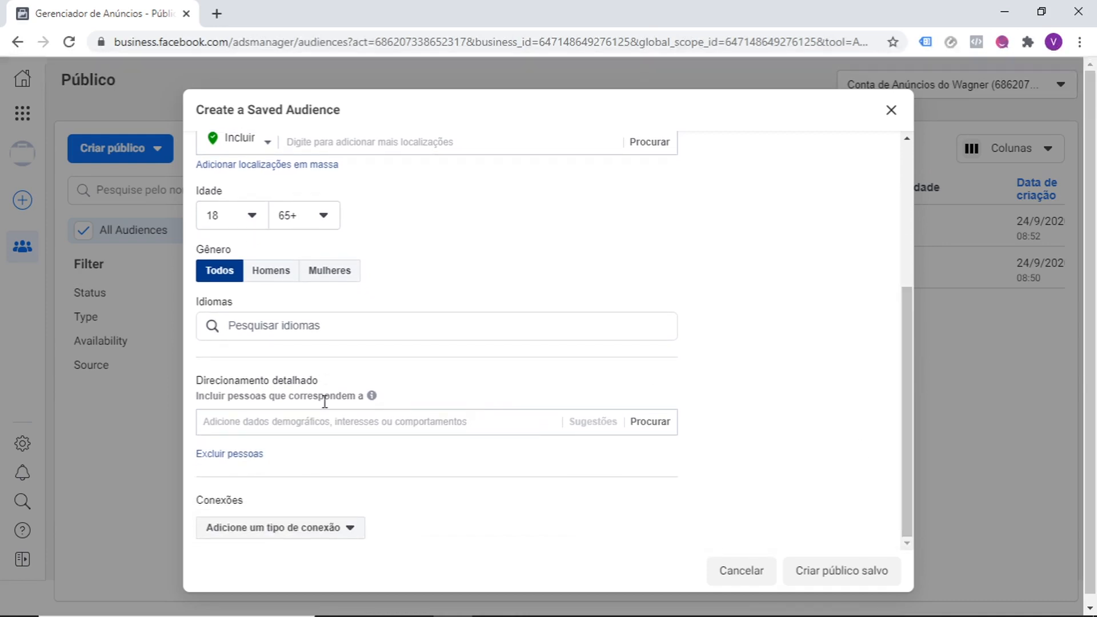
mouse_move(370, 400)
type("joias")
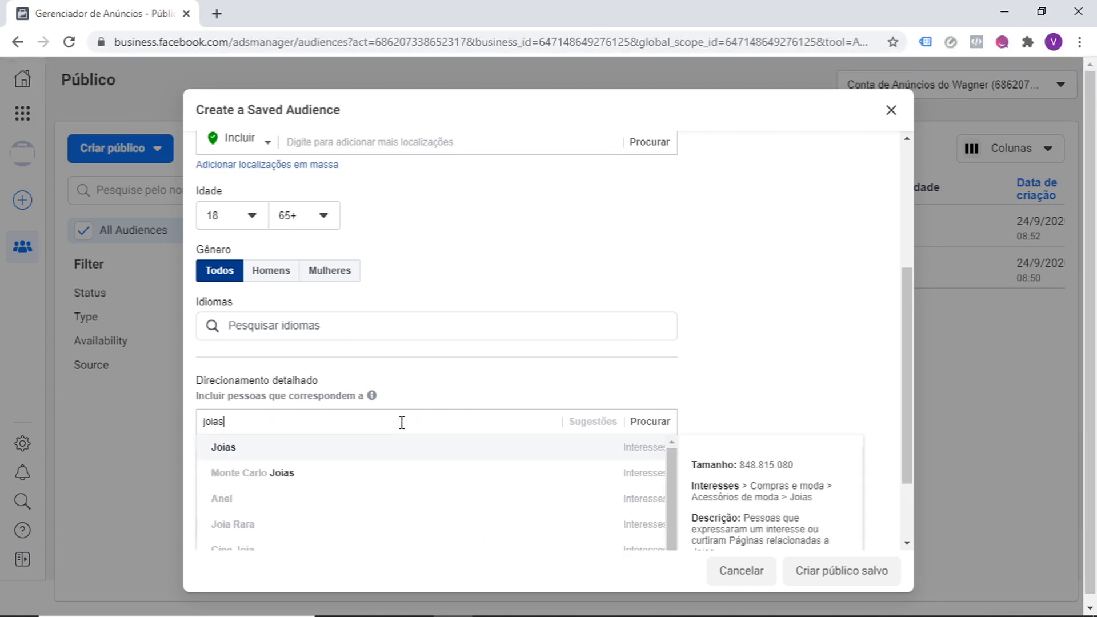
left_click(337, 455)
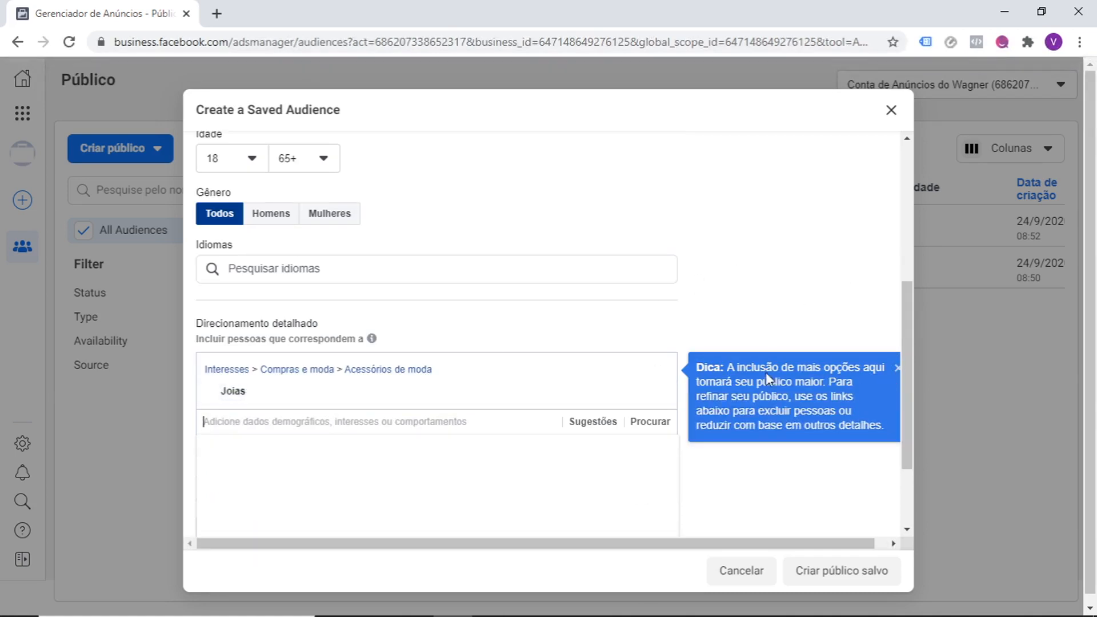
Add the suggested interests Colar, Anel and Brinco to the detailed targeting
left_click(585, 424)
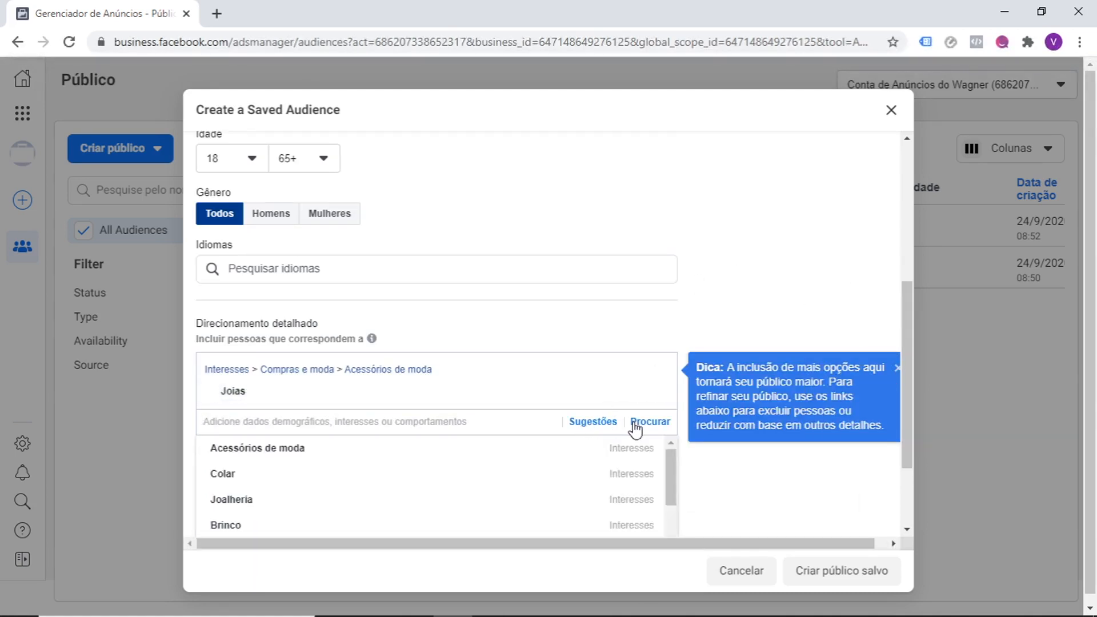
left_click(337, 480)
left_click(348, 456)
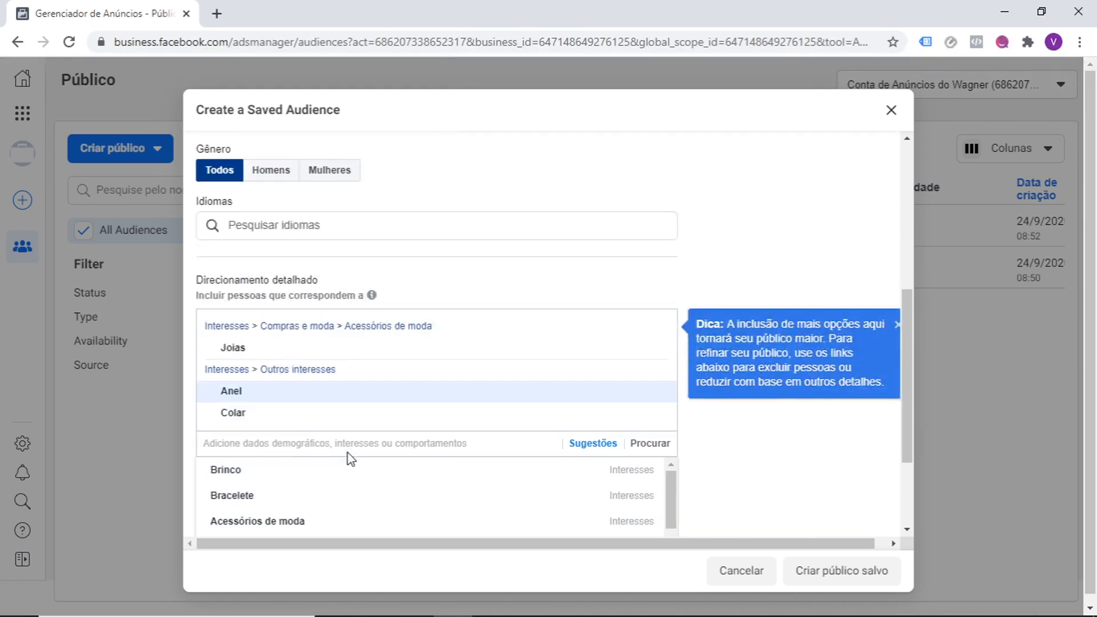
left_click(340, 471)
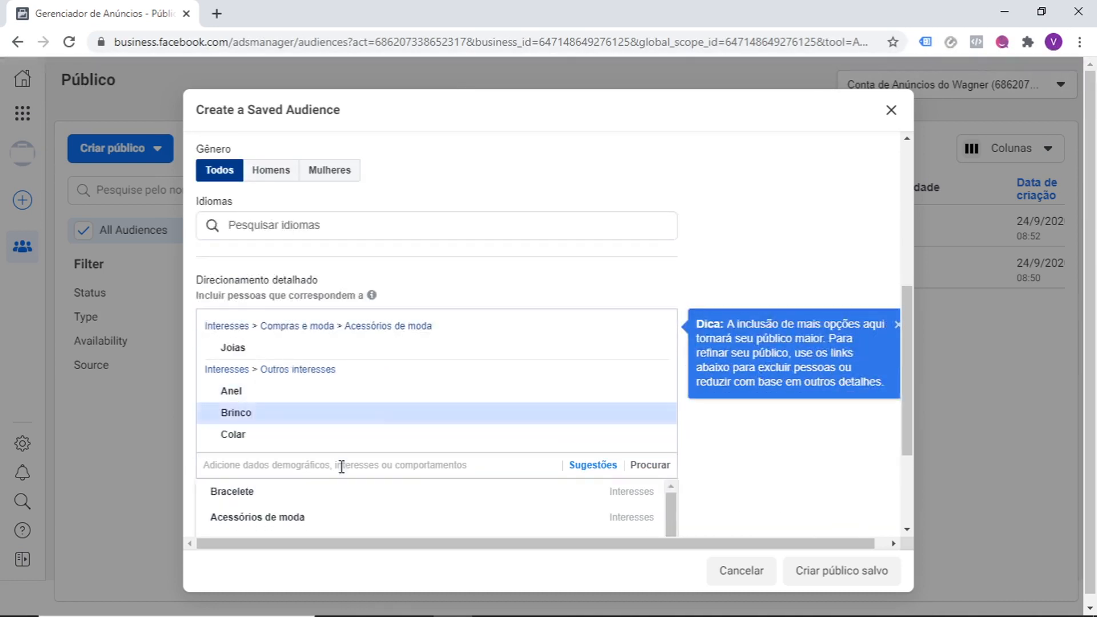
left_click(734, 226)
left_click(897, 324)
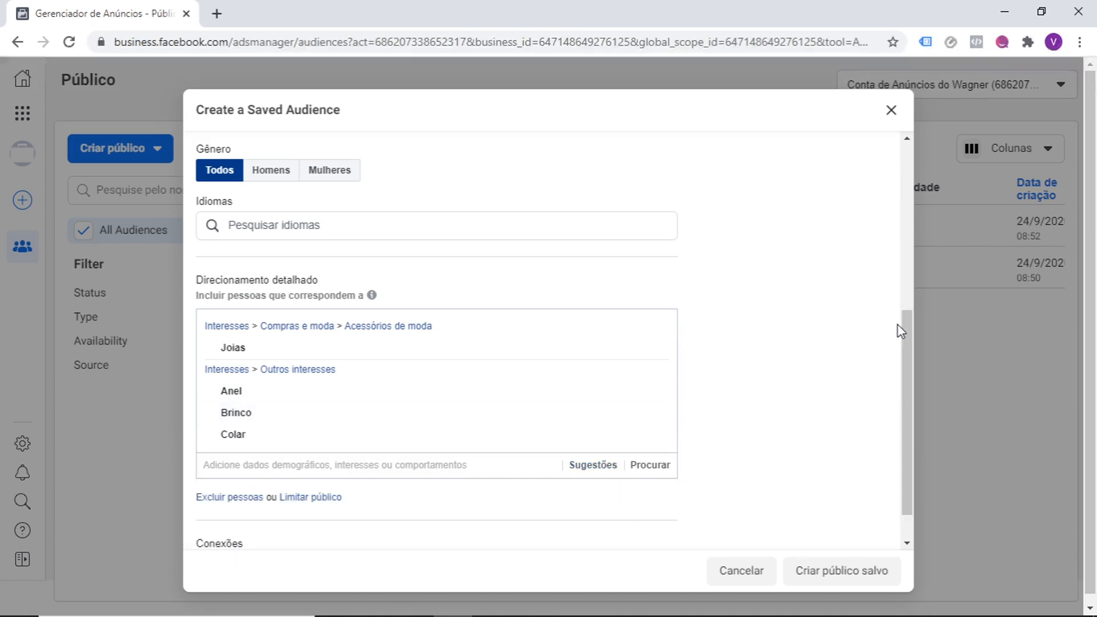
Replace the audience's location Brasil with the state of Rio de Janeiro, Brasil
left_click_drag(903, 323, 898, 377)
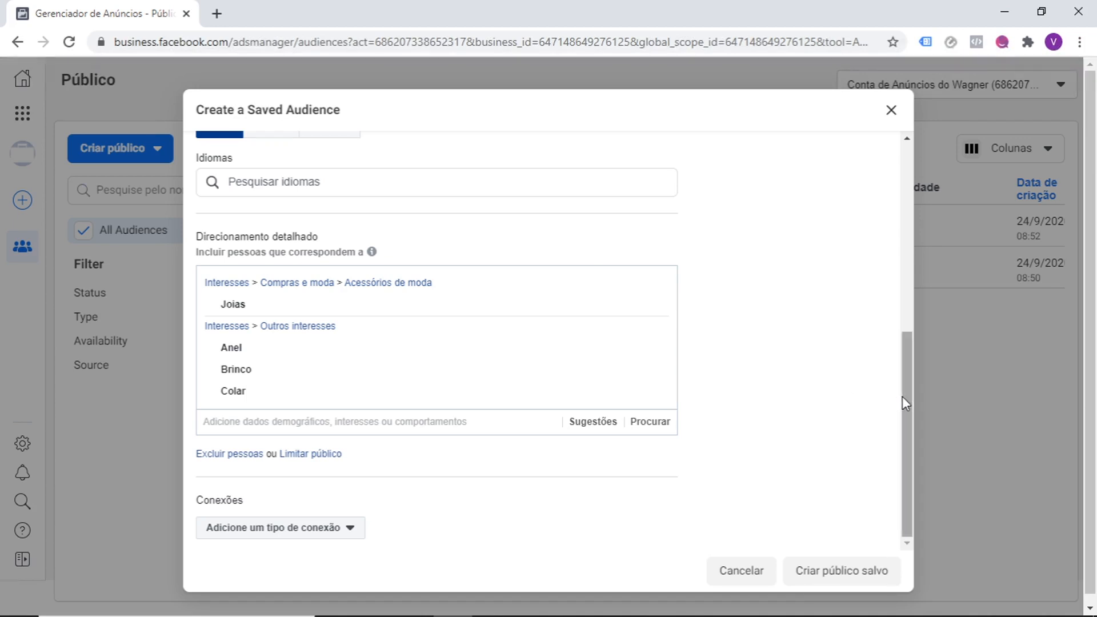
left_click_drag(902, 398, 906, 440)
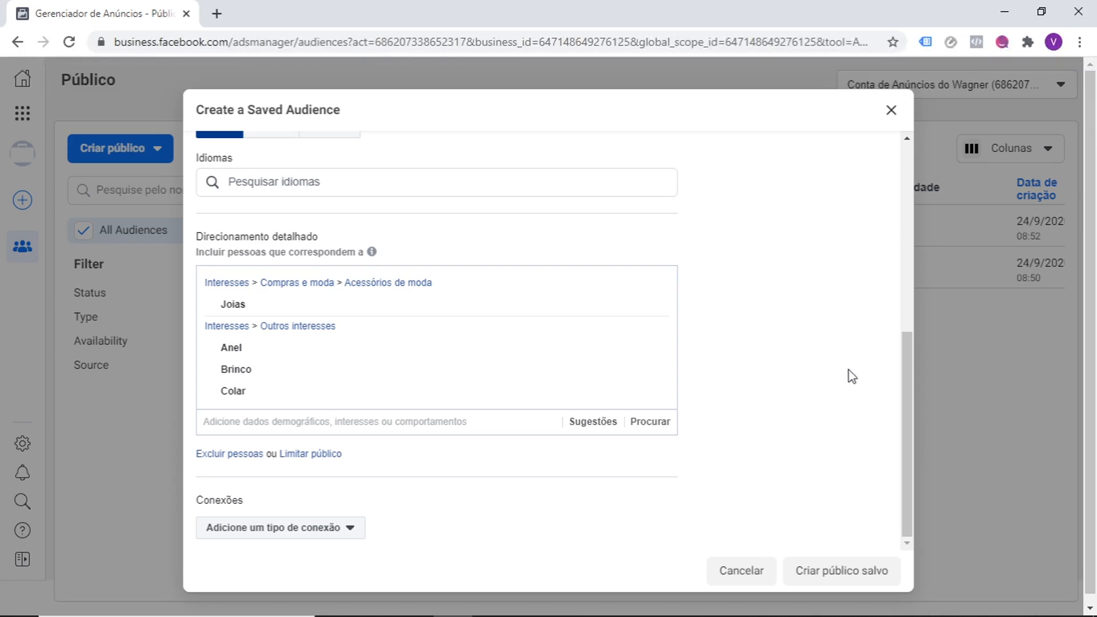
mouse_move(902, 358)
left_mouse_down()
mouse_move(908, 167)
mouse_move(888, 342)
left_mouse_up()
scroll(876, 257, "up", 6)
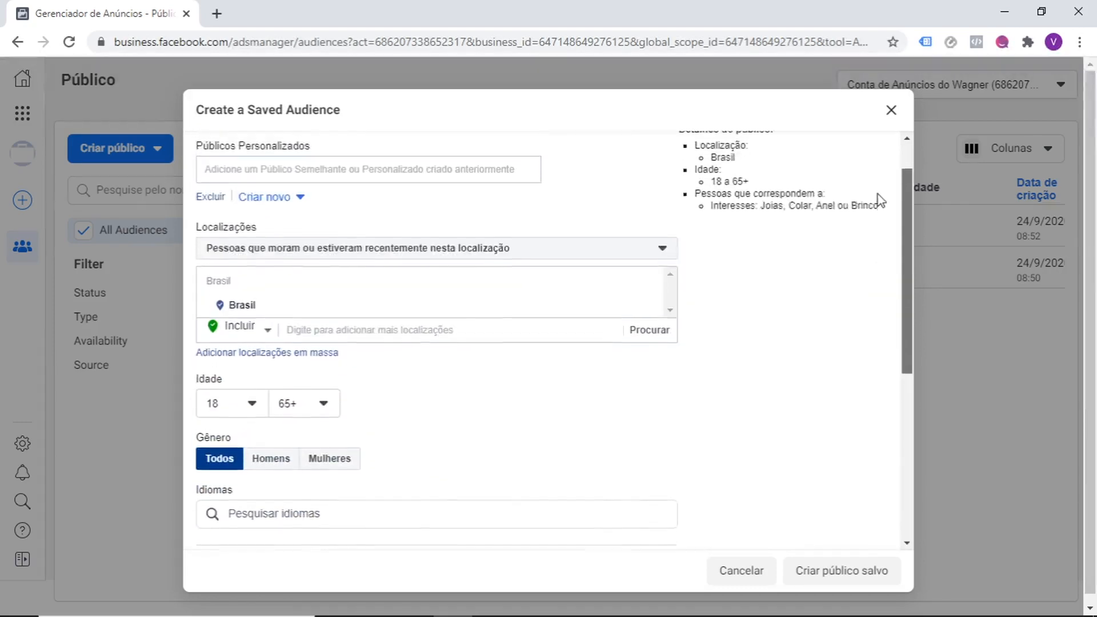
scroll(874, 229, "down", 2)
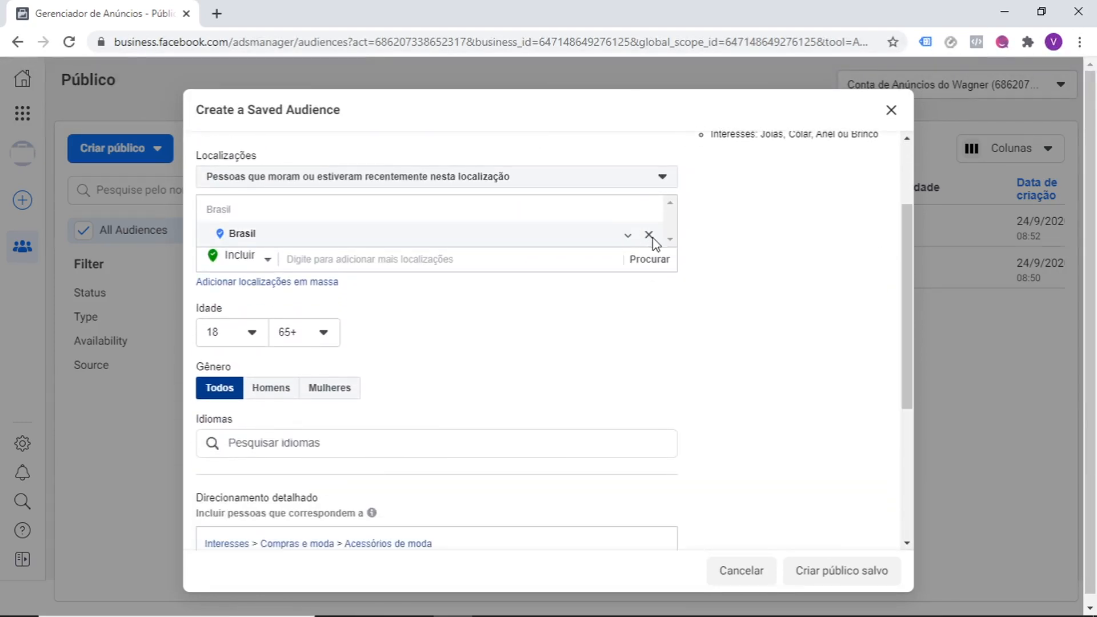
left_click(649, 235)
left_click(523, 215)
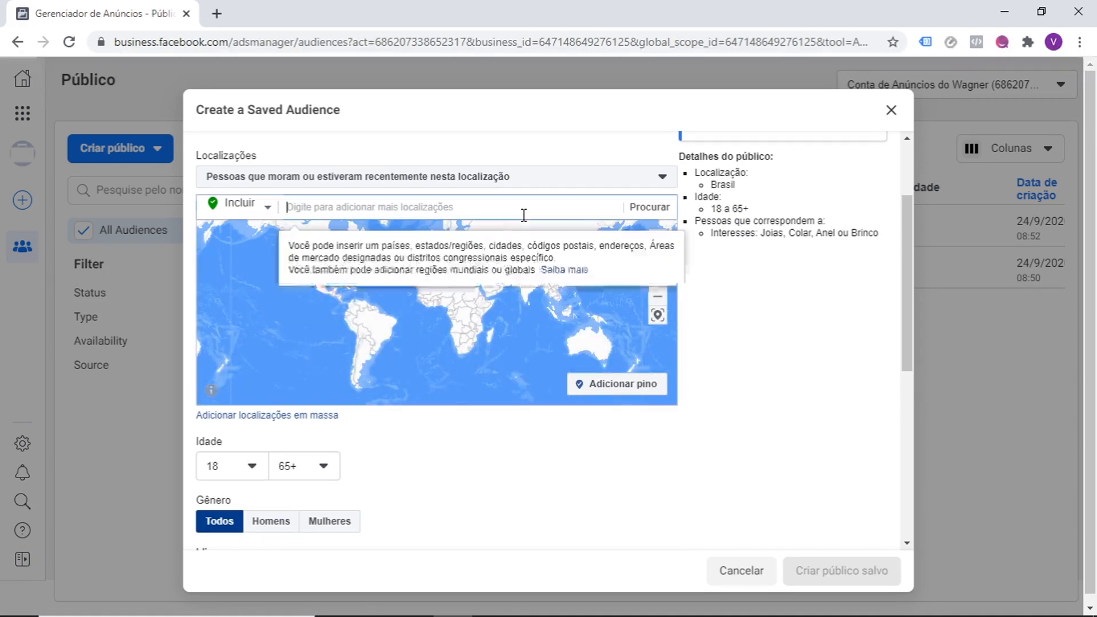
type("rio de j")
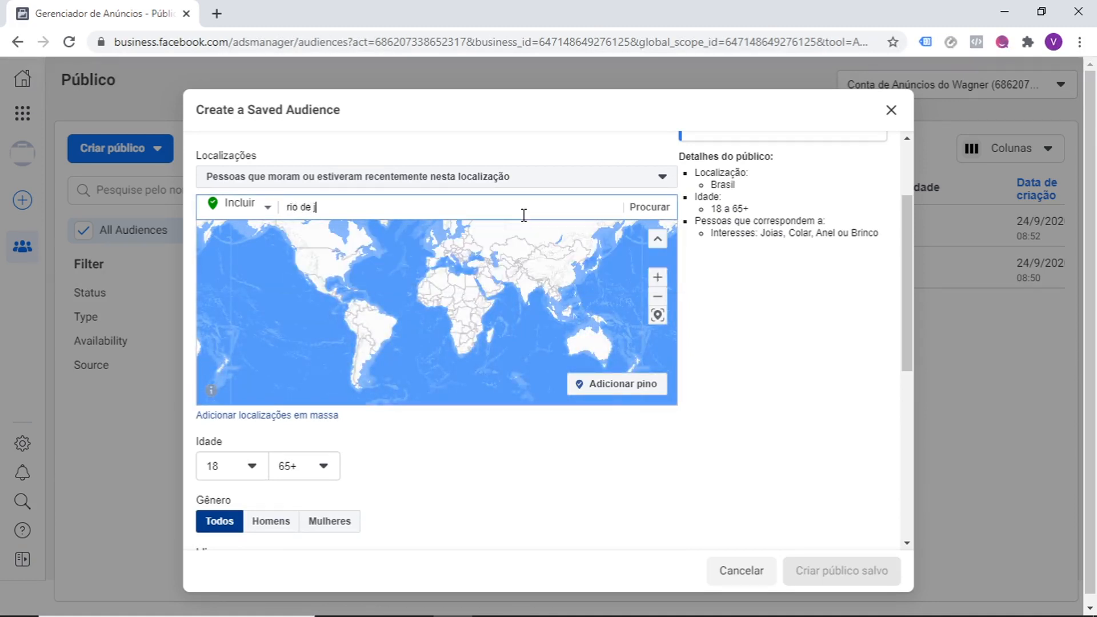
type("aneiro")
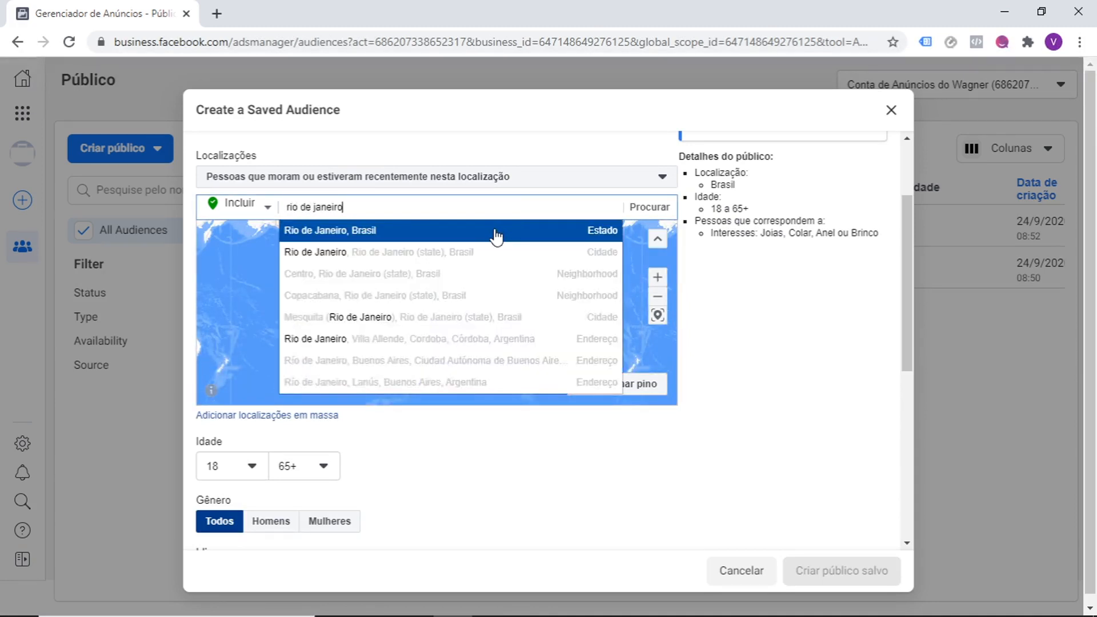
left_click(496, 232)
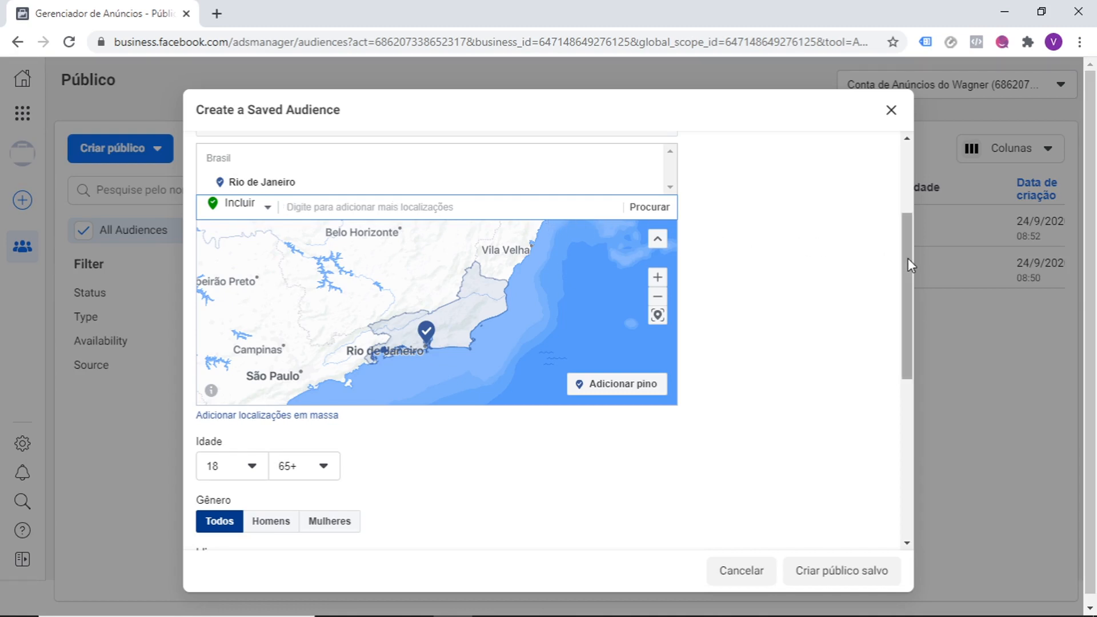
Review the remaining targeting settings and create the saved audience
left_click_drag(907, 258, 901, 331)
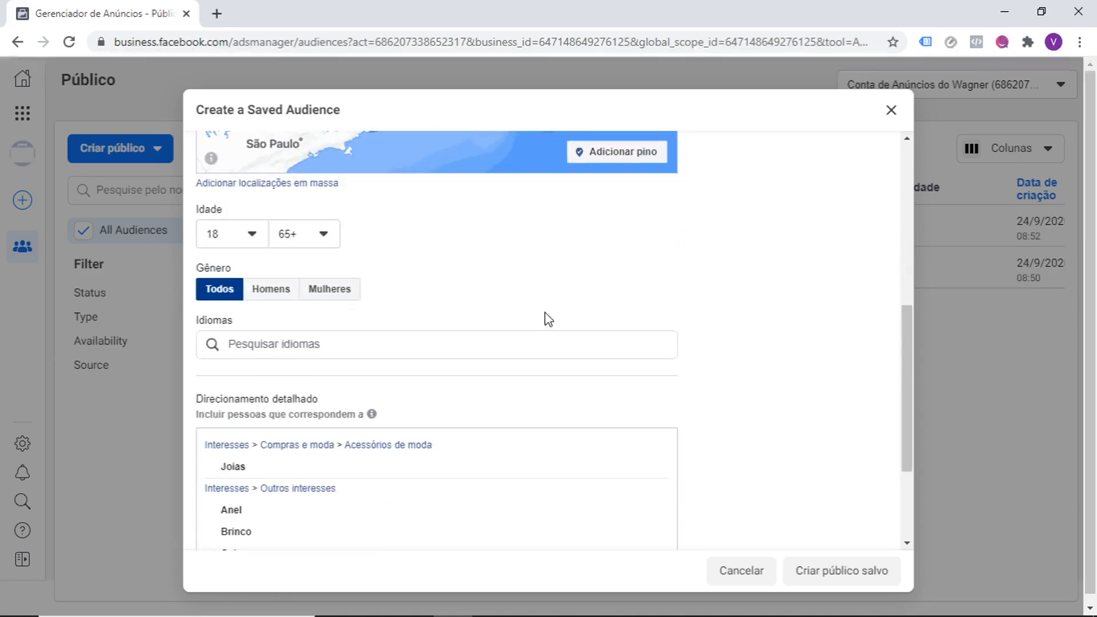
left_click_drag(906, 335, 904, 405)
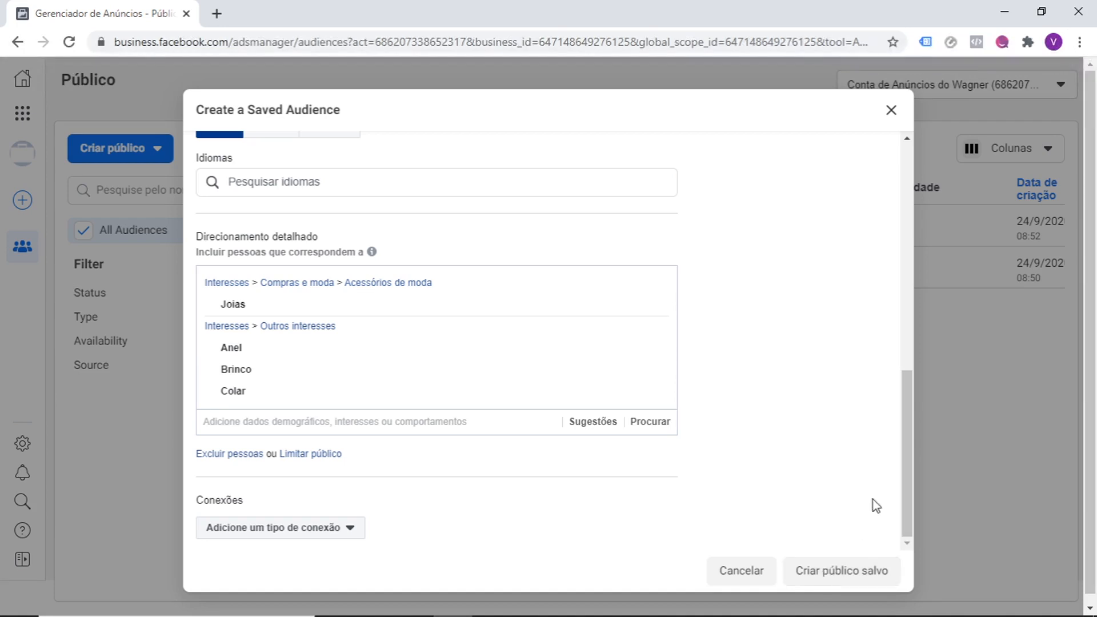
left_click(836, 569)
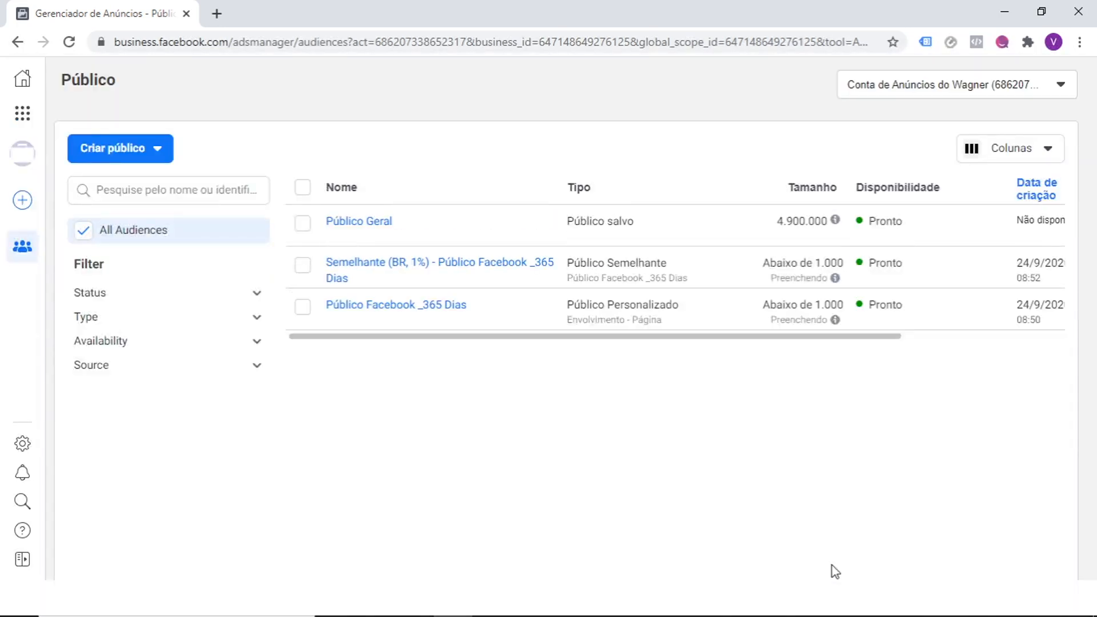